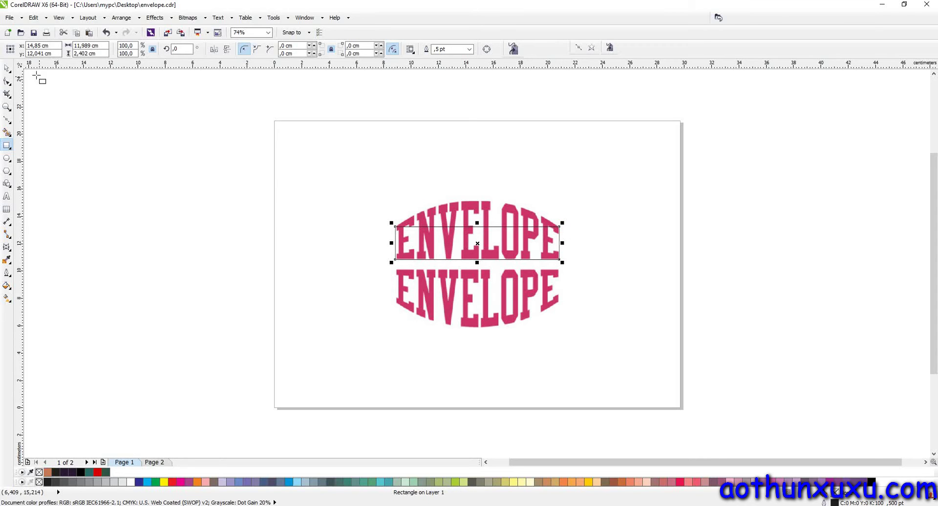
Convert the rectangle over the upper pink ENVELOPE lettering to curves
{"action": "left_click", "coordinate": [7, 67]}
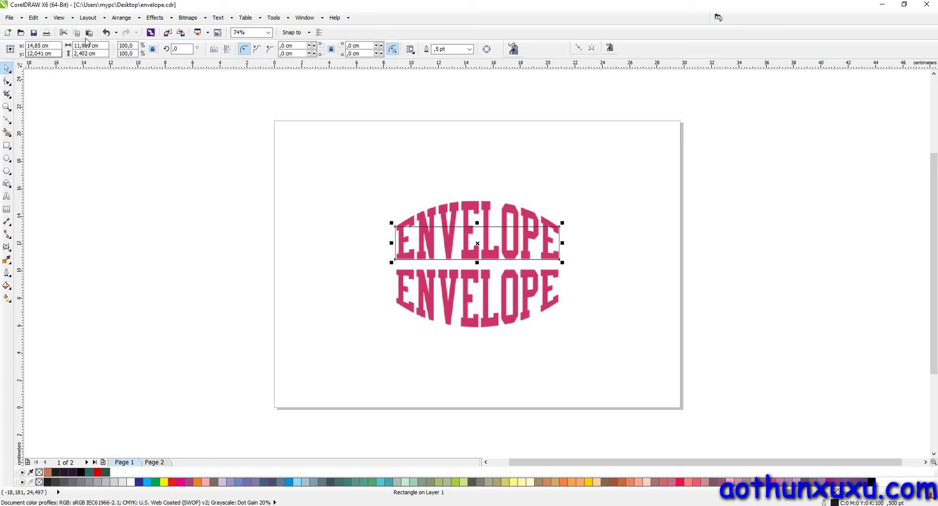
{"action": "left_click", "coordinate": [122, 19]}
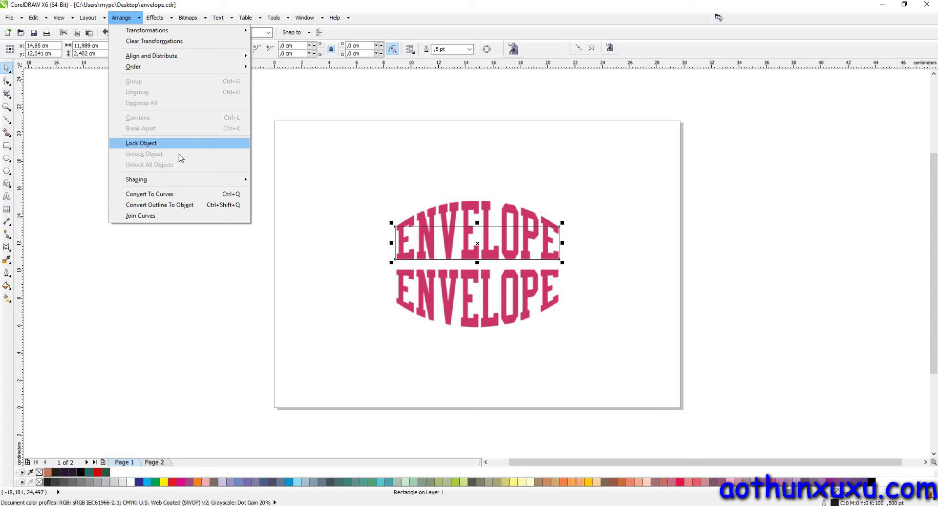
{"action": "left_click", "coordinate": [185, 199]}
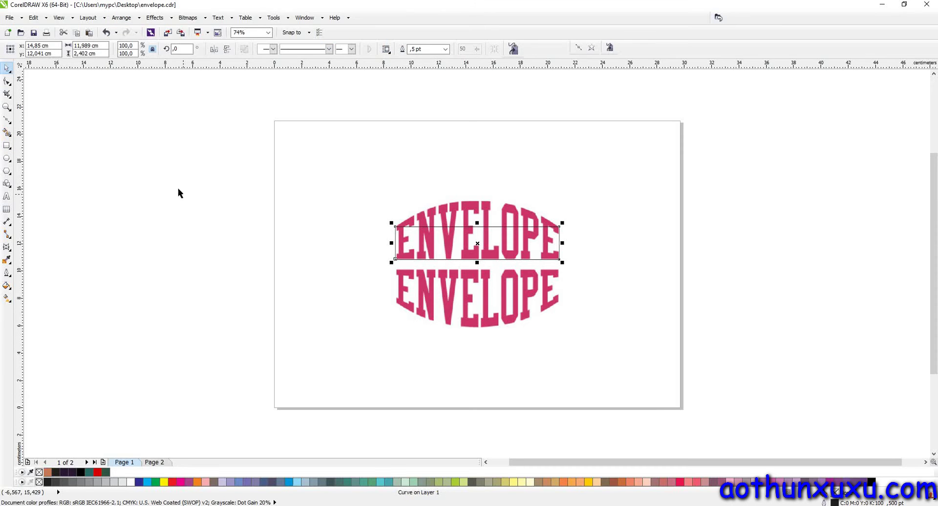
Convert the rectangle's top edge to a curve and bend it upward along the lettering's arch, making the shape about 4.35 cm tall
{"action": "left_click", "coordinate": [6, 81]}
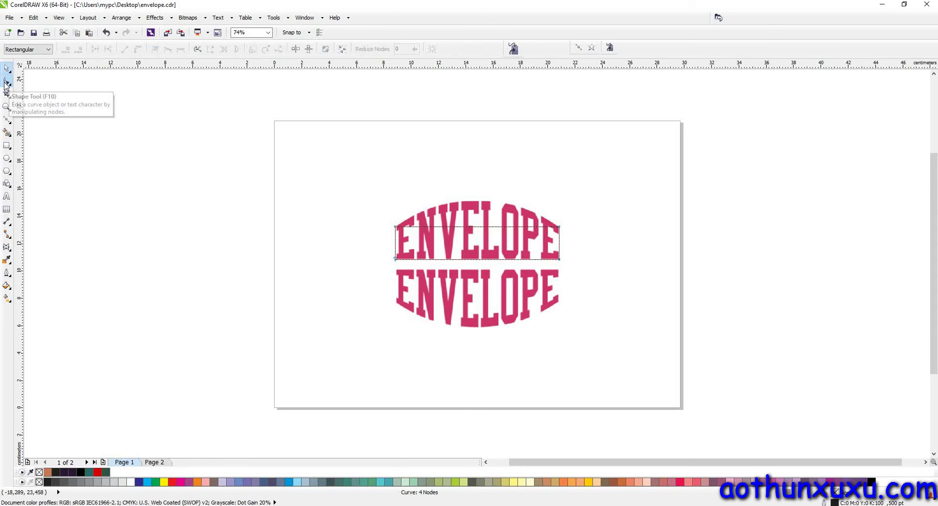
{"action": "left_click", "coordinate": [473, 227]}
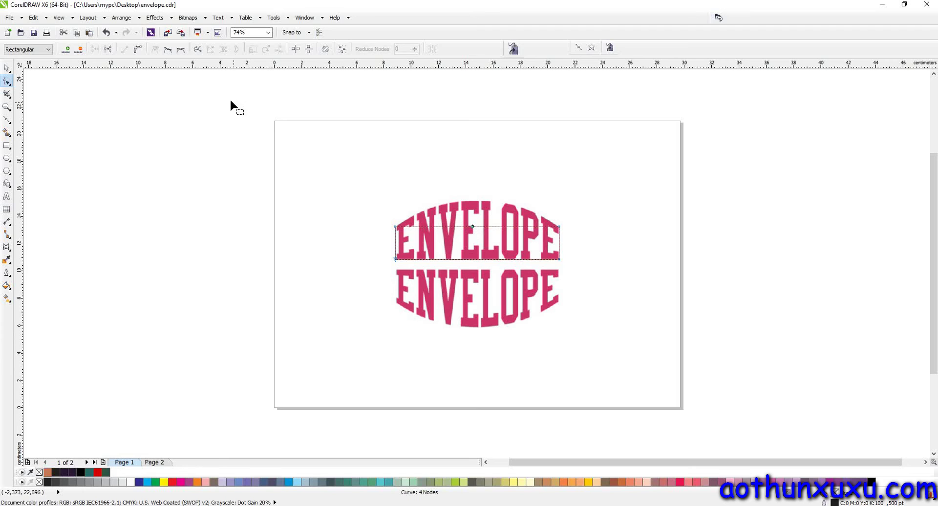
{"action": "left_click", "coordinate": [140, 50]}
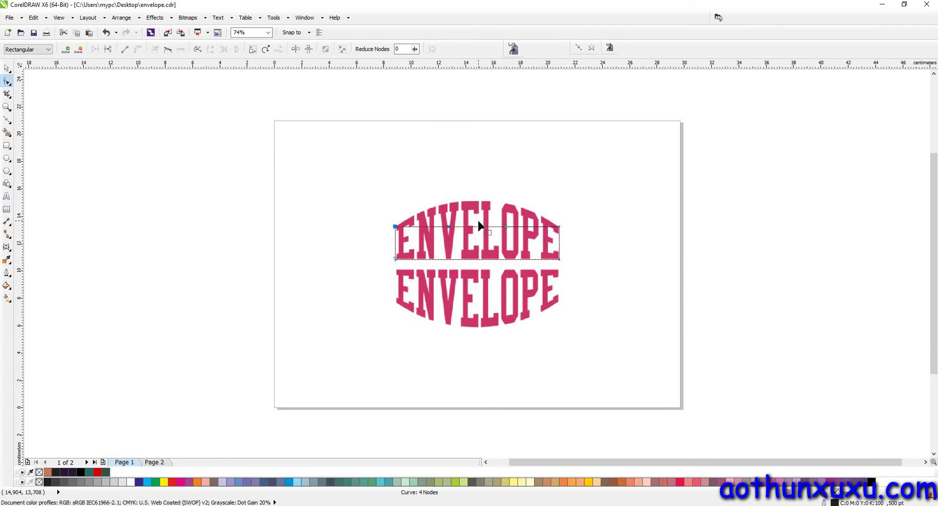
{"action": "left_click_drag", "start_coordinate": [476, 232], "coordinate": [477, 200]}
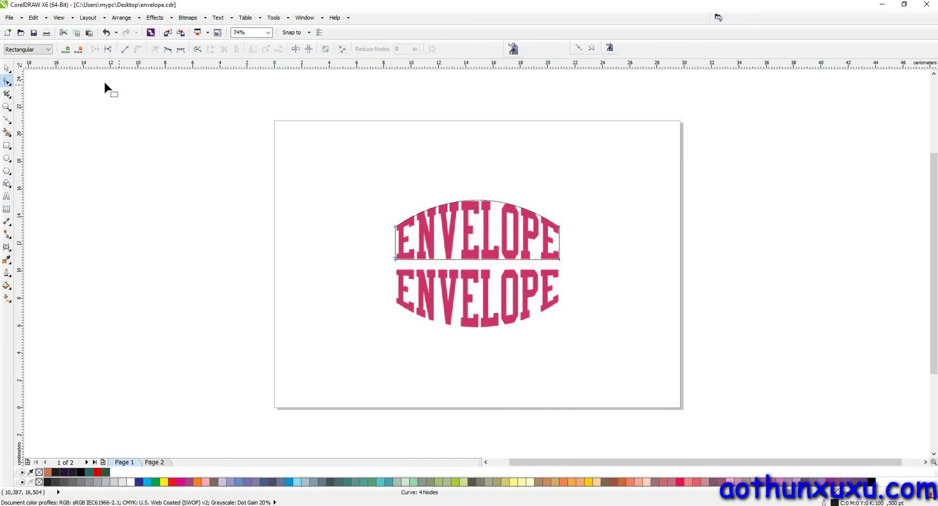
{"action": "left_click", "coordinate": [8, 69]}
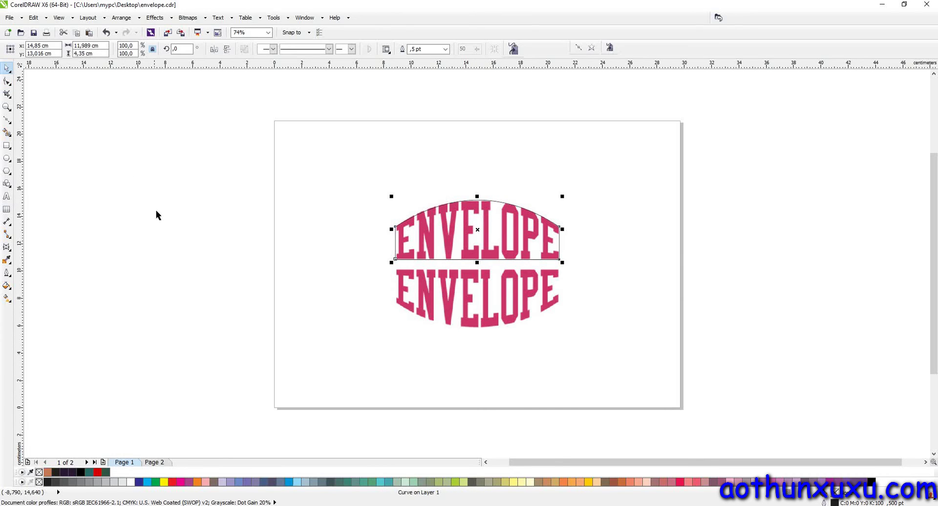
{"action": "left_click", "coordinate": [205, 238]}
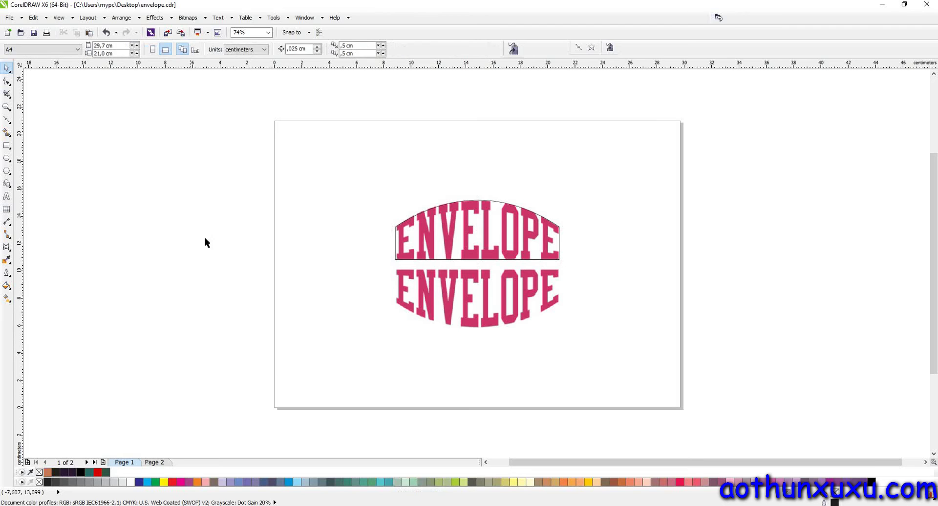
Move the pink lettering to the left side of the page and the arched outline about 6.3 cm to the right
{"action": "left_click", "coordinate": [464, 294]}
{"action": "left_click_drag", "start_coordinate": [464, 294], "coordinate": [352, 283]}
{"action": "left_click", "coordinate": [504, 240]}
{"action": "left_click_drag", "start_coordinate": [492, 236], "coordinate": [579, 241]}
{"action": "left_click", "coordinate": [540, 186]}
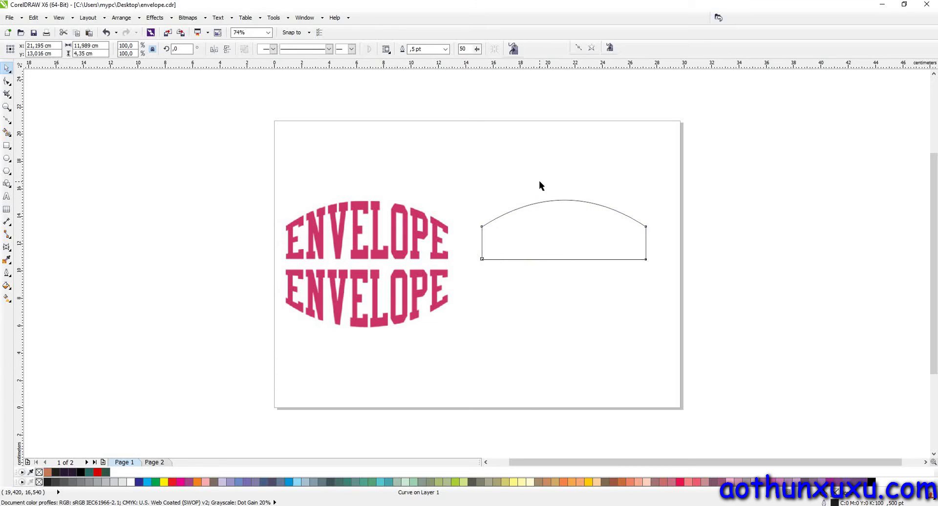
Copy and paste the arched outline, placing the duplicate about 5.7 cm straight below the original
{"action": "left_click", "coordinate": [547, 238]}
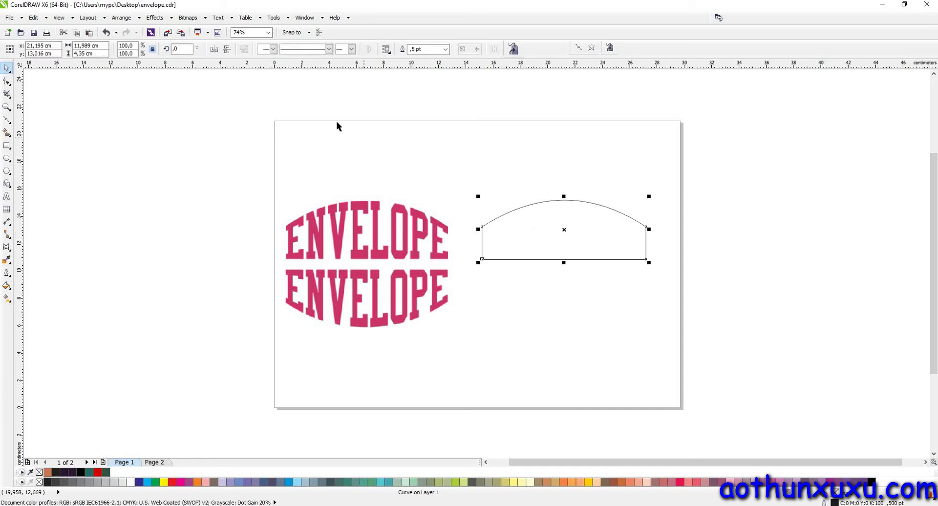
{"action": "left_click", "coordinate": [33, 17]}
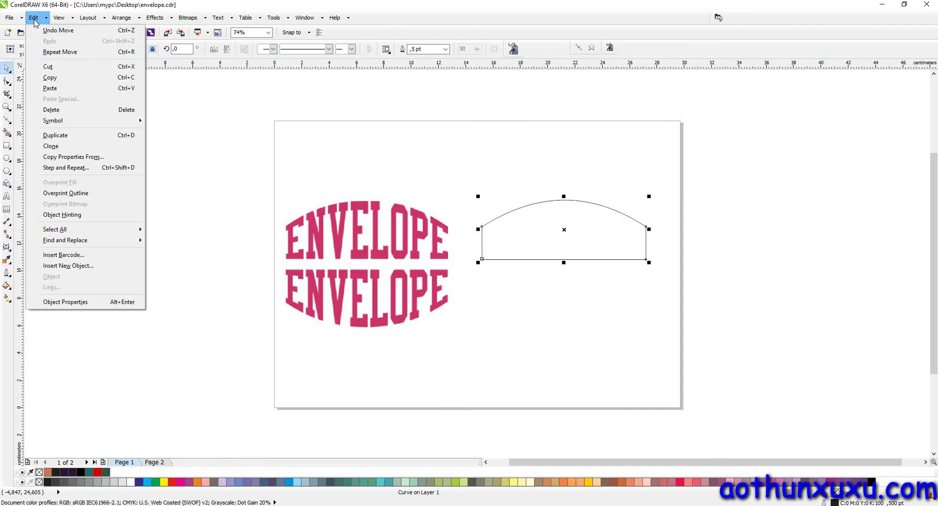
{"action": "left_click", "coordinate": [49, 78]}
{"action": "left_click", "coordinate": [33, 17]}
{"action": "left_click", "coordinate": [50, 88]}
{"action": "left_click_drag", "start_coordinate": [562, 246], "coordinate": [570, 324]}
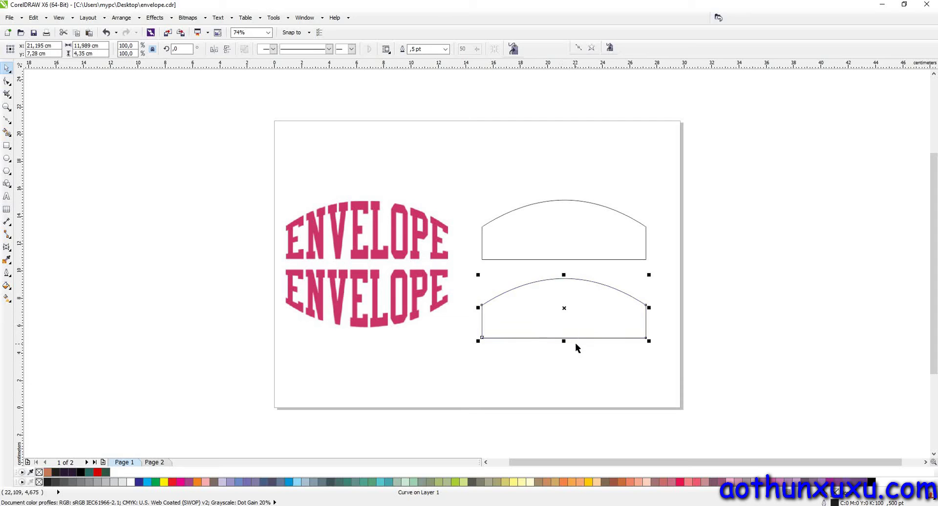
Rotate the duplicated outline 180° and position it just below the original, with the two flat edges facing each other
{"action": "left_click", "coordinate": [568, 320]}
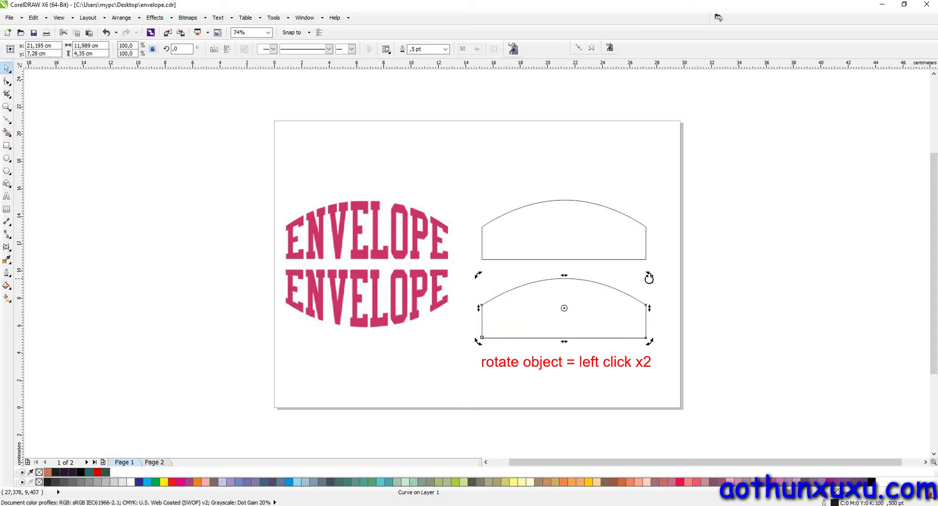
{"action": "left_click_drag", "start_coordinate": [651, 274], "coordinate": [577, 302]}
{"action": "left_click", "coordinate": [566, 334]}
{"action": "left_click", "coordinate": [567, 309]}
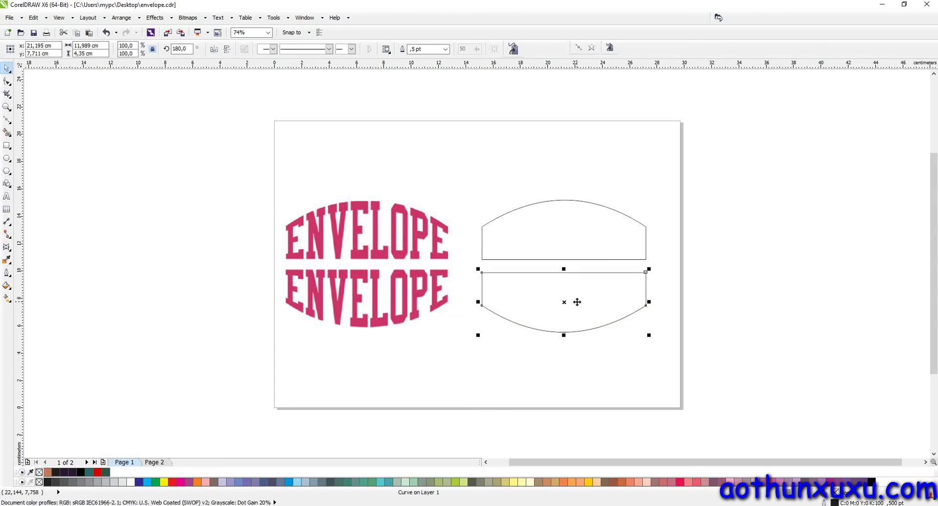
{"action": "left_click", "coordinate": [523, 162]}
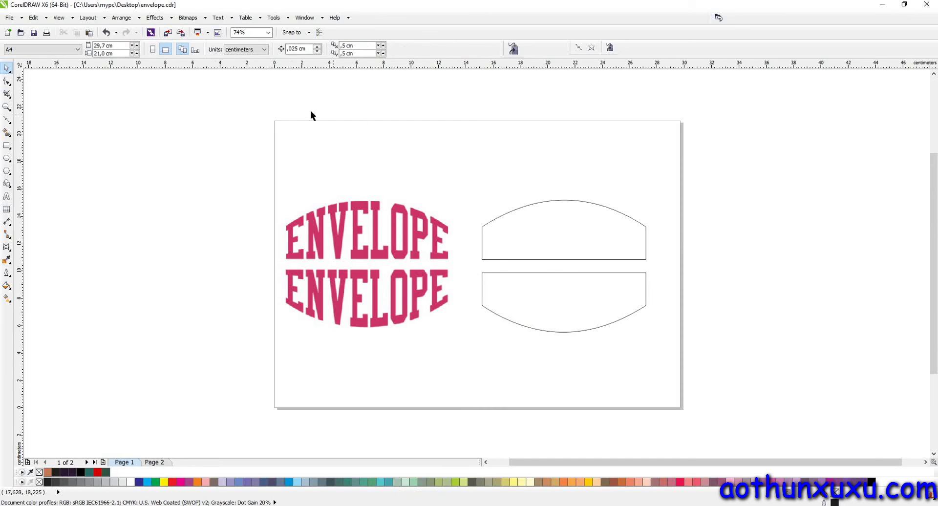
Add the artistic text "ENVELOPE" in the empty area right of the page
{"action": "left_click", "coordinate": [8, 196]}
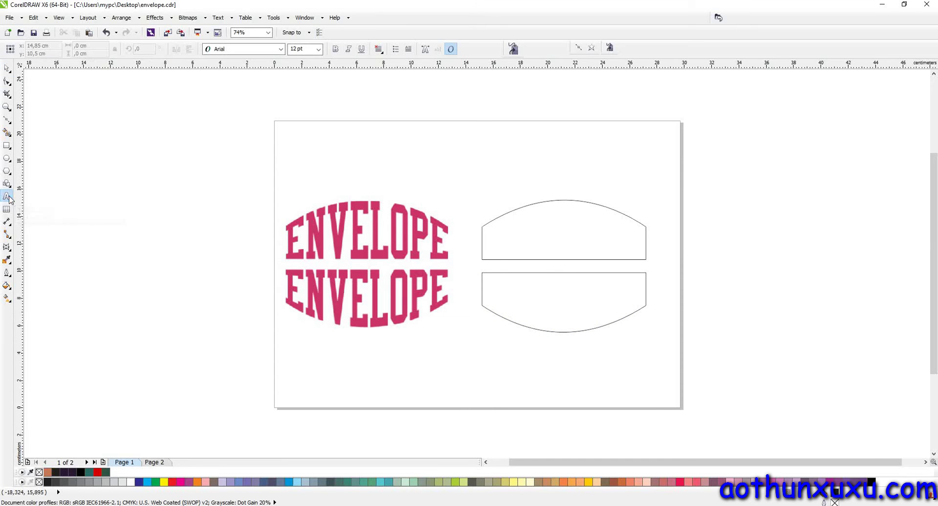
{"action": "left_click", "coordinate": [710, 228]}
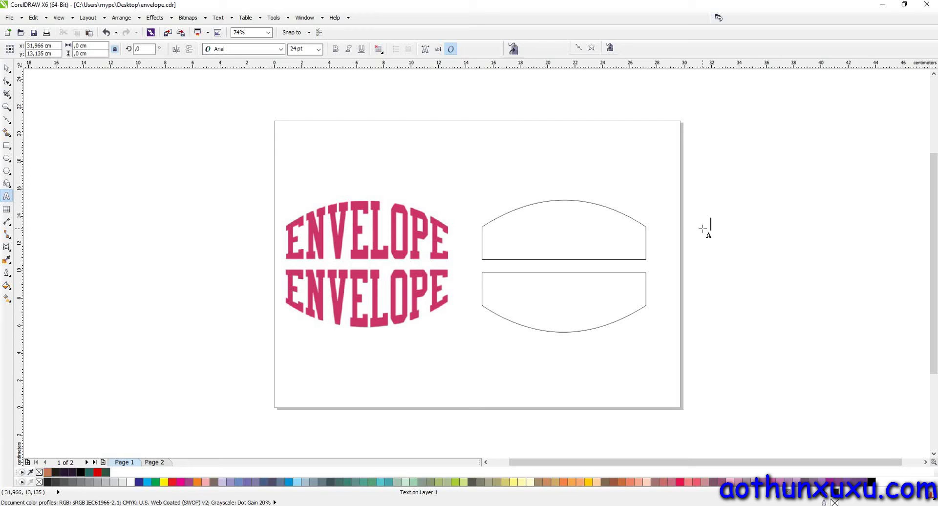
{"action": "type", "text": "ENVELOPE"}
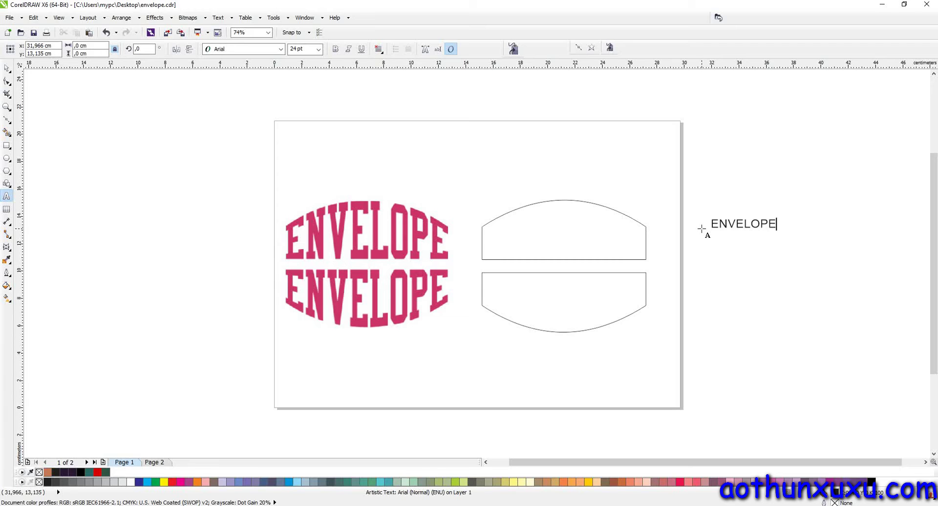
{"action": "key", "text": "Escape"}
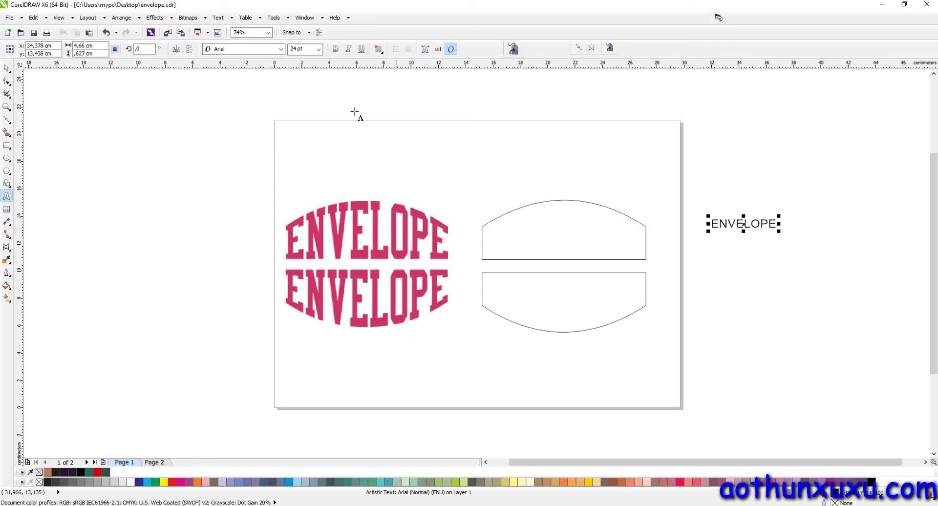
{"action": "left_click", "coordinate": [7, 68]}
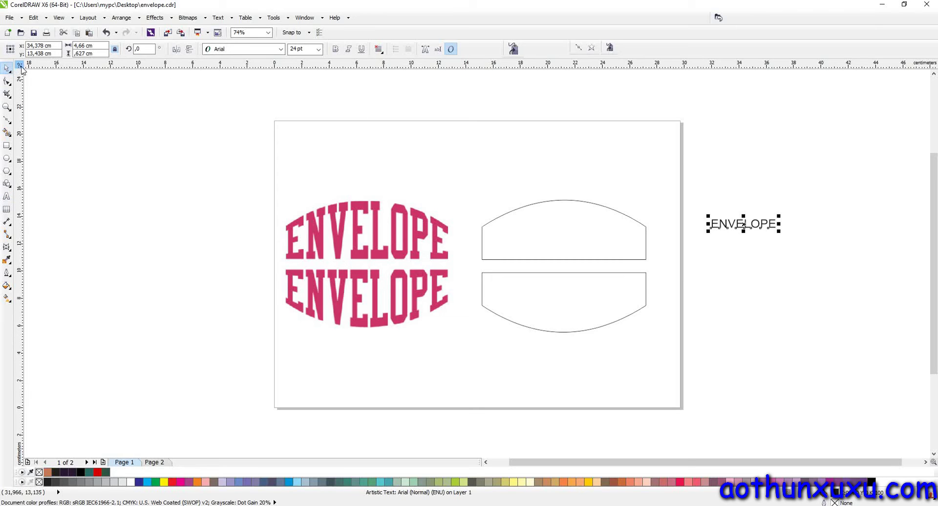
Set the ENVELOPE text's font to Arial Black and move the text slightly down, level with the upper outline
{"action": "left_click", "coordinate": [269, 48]}
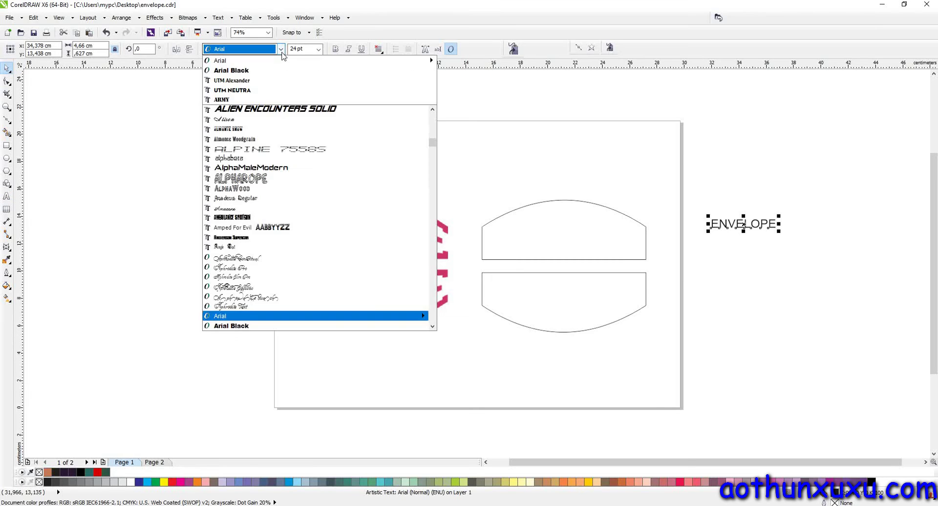
{"action": "left_click", "coordinate": [268, 72]}
{"action": "left_click_drag", "start_coordinate": [742, 223], "coordinate": [745, 240]}
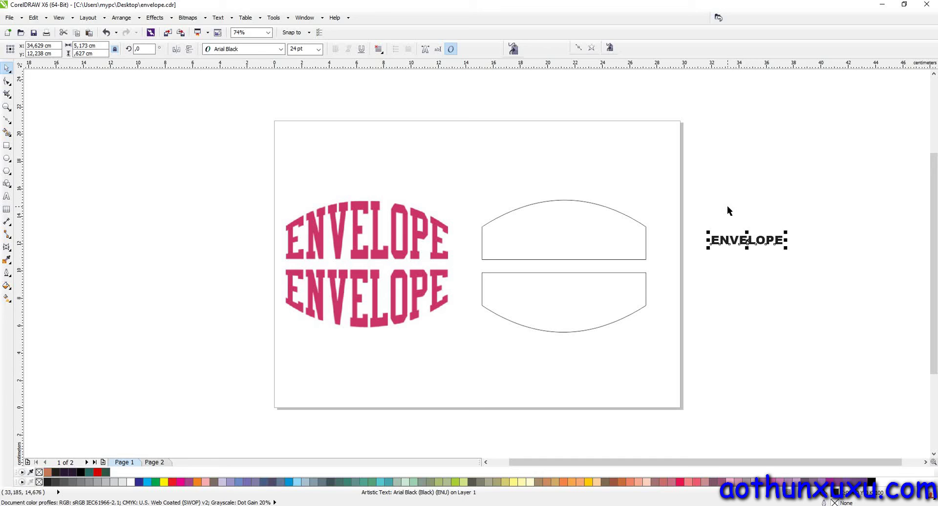
Duplicate the black ENVELOPE text and place the copy about 3.6 cm straight below the original
{"action": "left_click", "coordinate": [34, 18]}
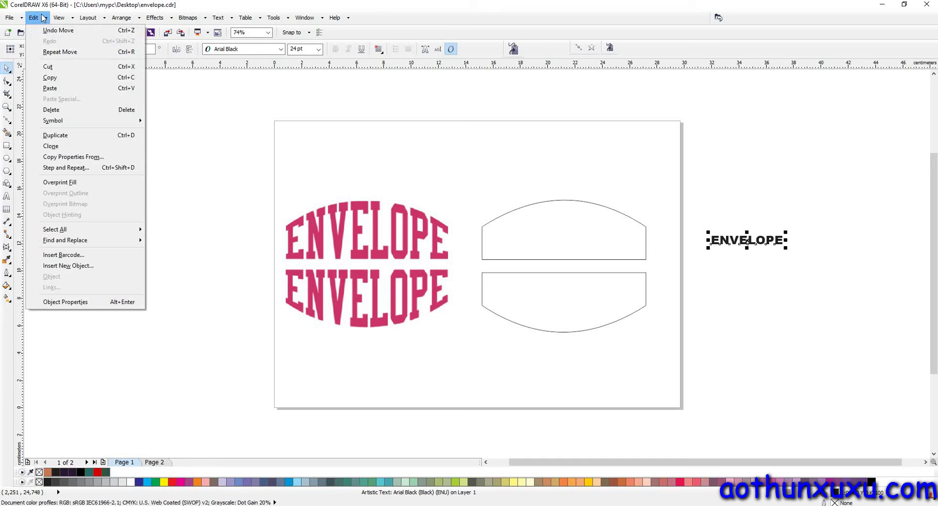
{"action": "left_click", "coordinate": [34, 18]}
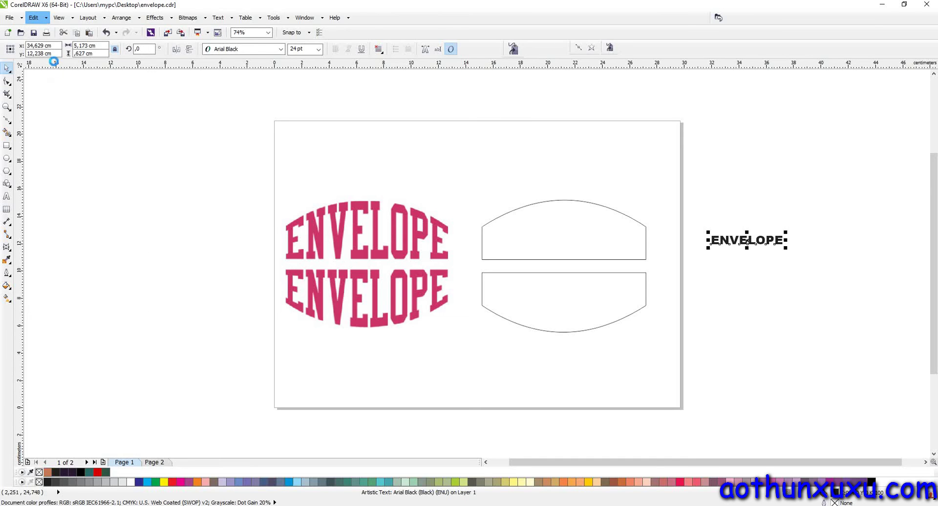
{"action": "left_click", "coordinate": [39, 18]}
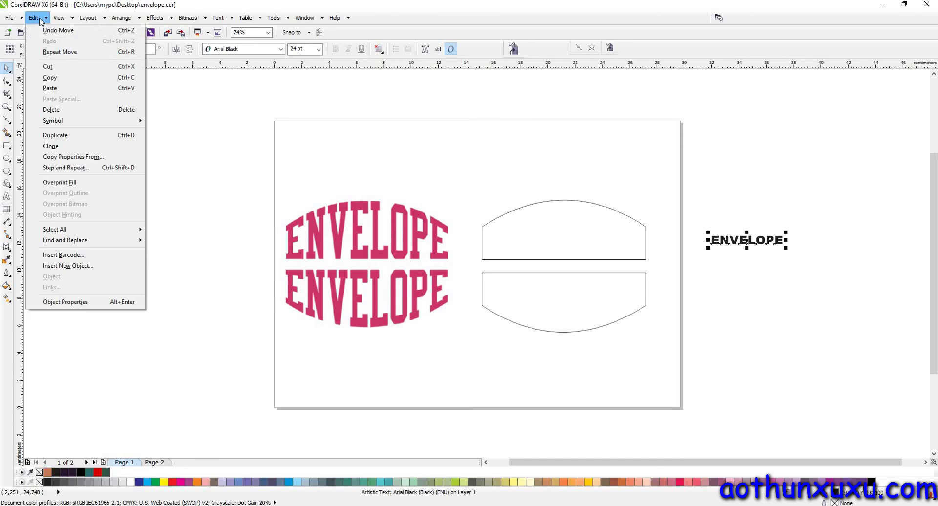
{"action": "left_click", "coordinate": [51, 88]}
{"action": "left_click_drag", "start_coordinate": [738, 248], "coordinate": [751, 289]}
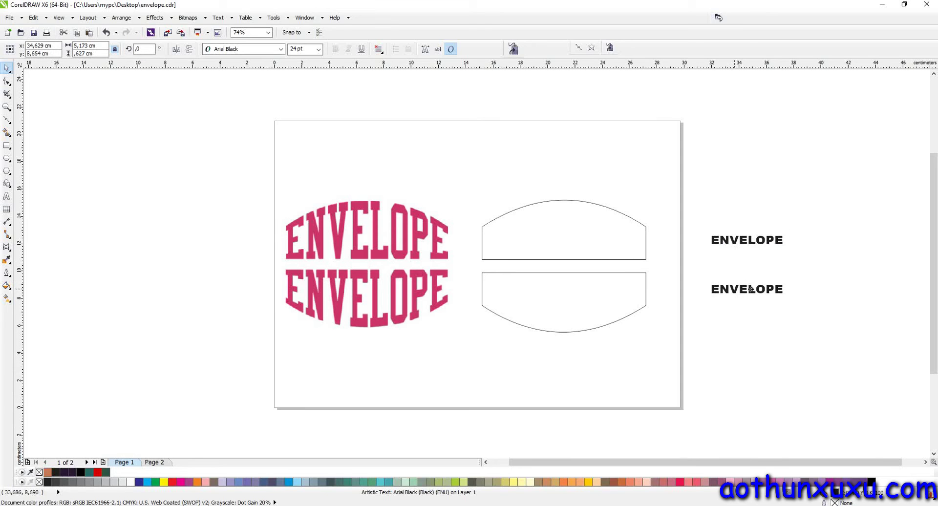
{"action": "left_click", "coordinate": [705, 188]}
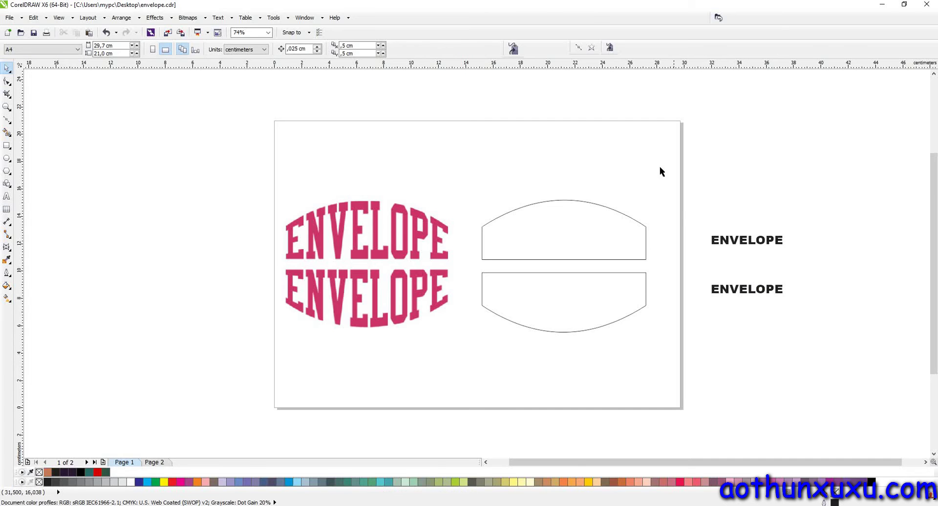
Apply an Envelope effect to the upper black ENVELOPE text, using the upper arched outline as the envelope shape
{"action": "left_click", "coordinate": [156, 19]}
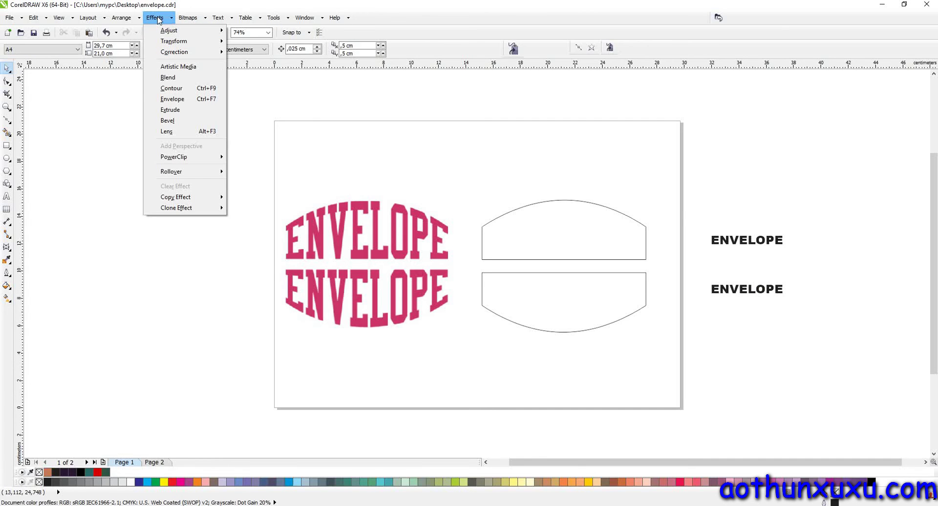
{"action": "left_click", "coordinate": [172, 99]}
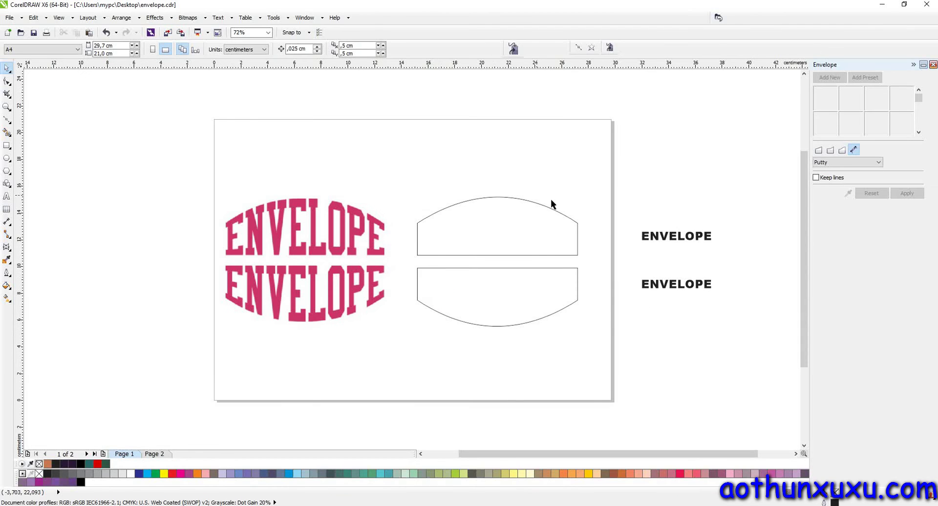
{"action": "left_click", "coordinate": [676, 237]}
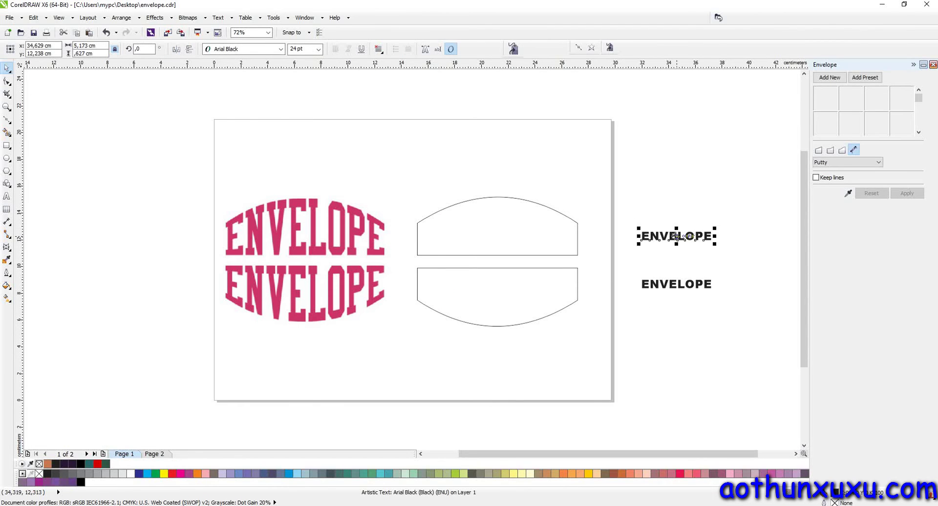
{"action": "left_click", "coordinate": [848, 194]}
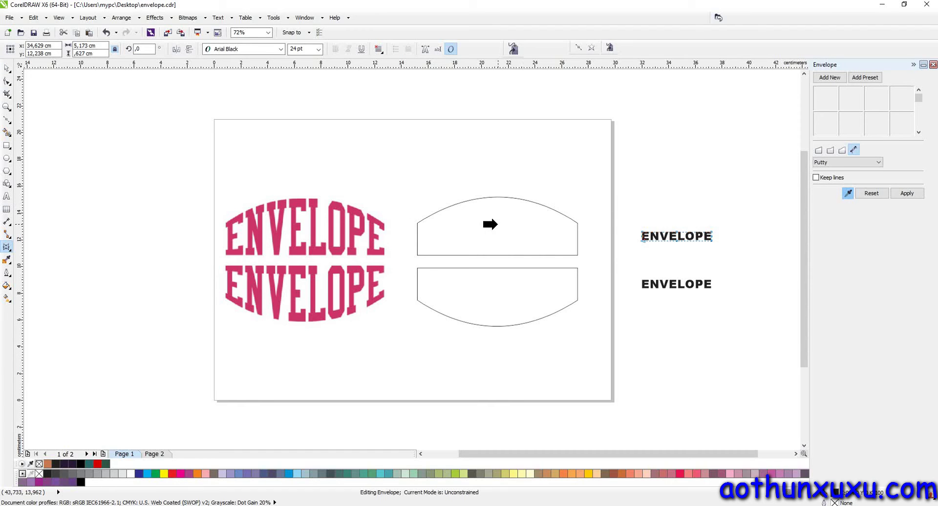
{"action": "left_click", "coordinate": [497, 224]}
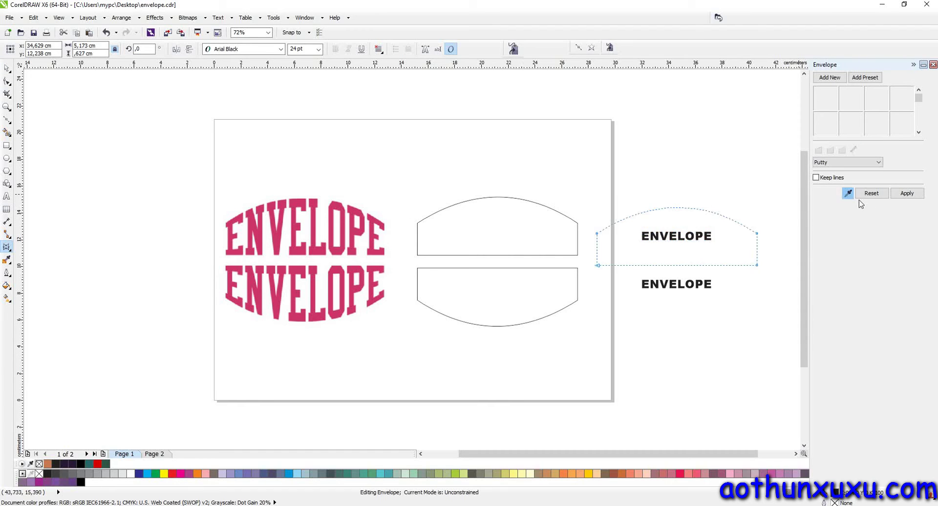
{"action": "left_click", "coordinate": [907, 194]}
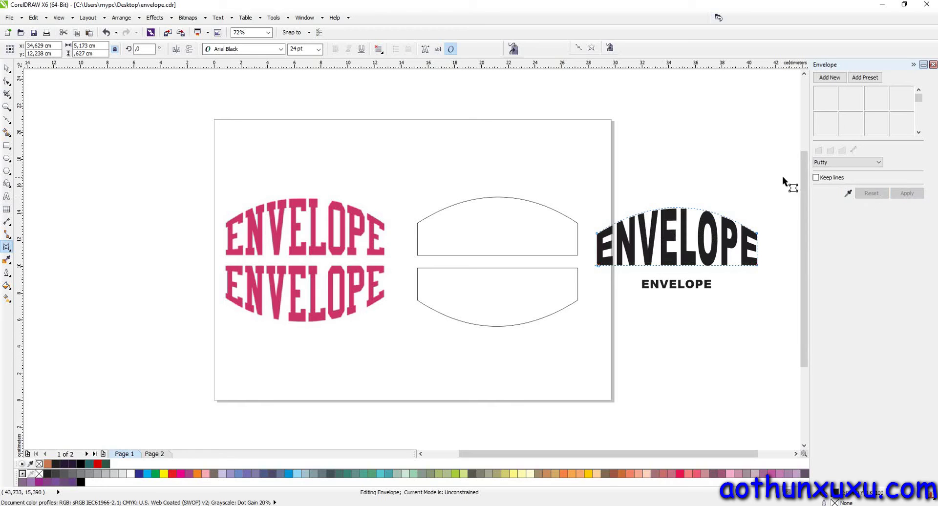
Apply an Envelope effect to the lower black ENVELOPE text, using the lower curved outline as the envelope shape
{"action": "left_click", "coordinate": [699, 289]}
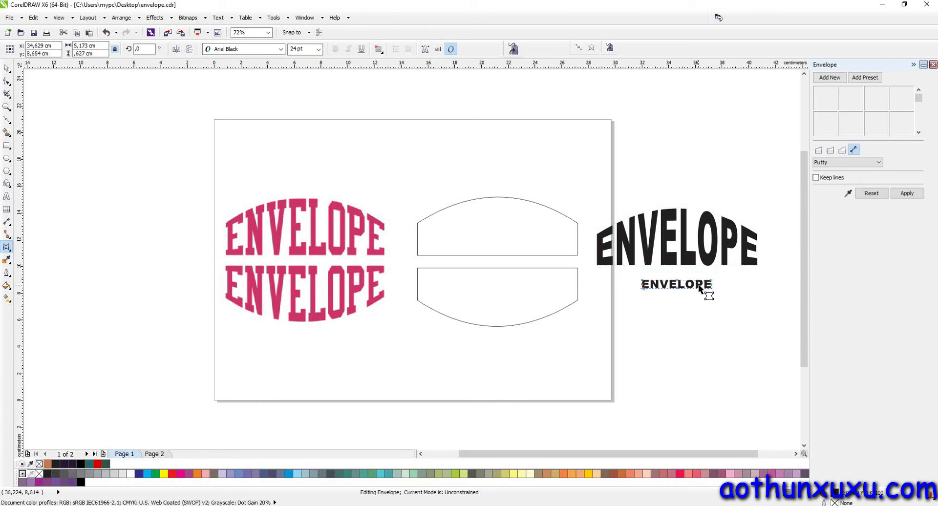
{"action": "left_click", "coordinate": [844, 196]}
{"action": "left_click", "coordinate": [523, 293]}
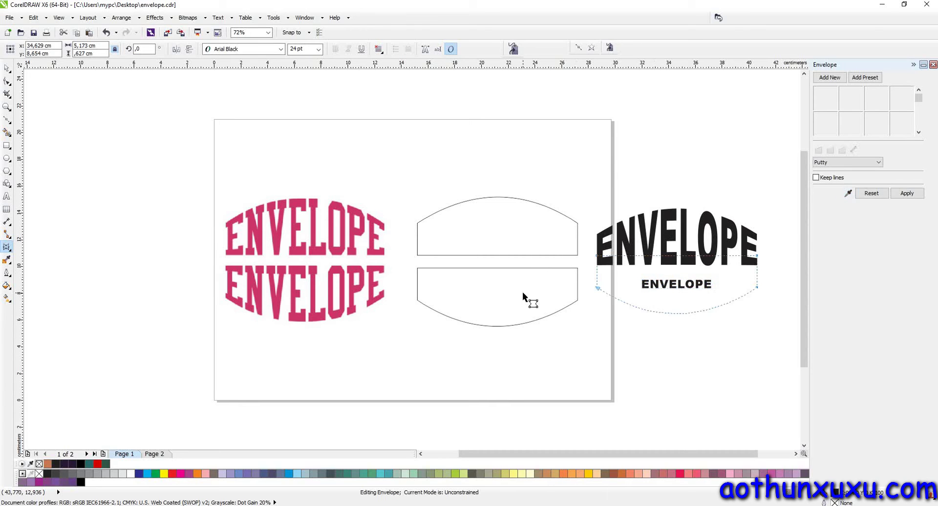
{"action": "left_click", "coordinate": [908, 194]}
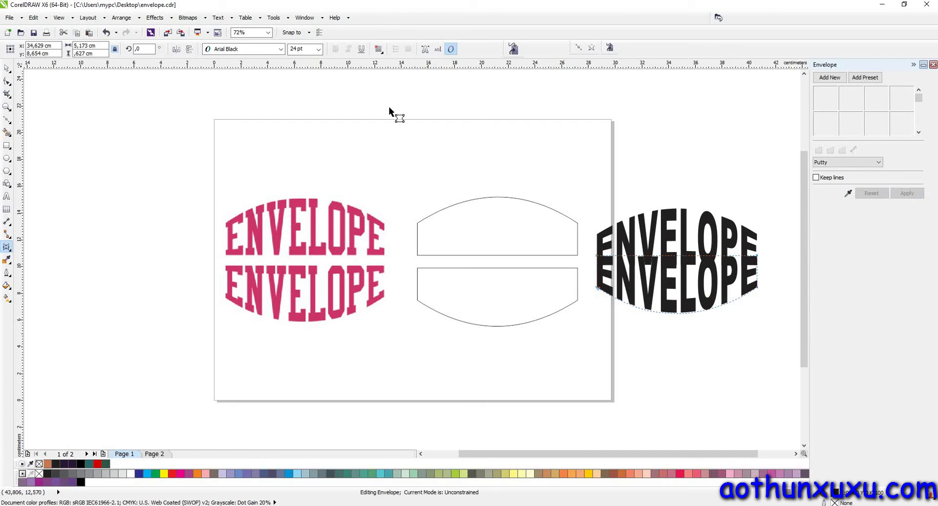
{"action": "left_click", "coordinate": [6, 68]}
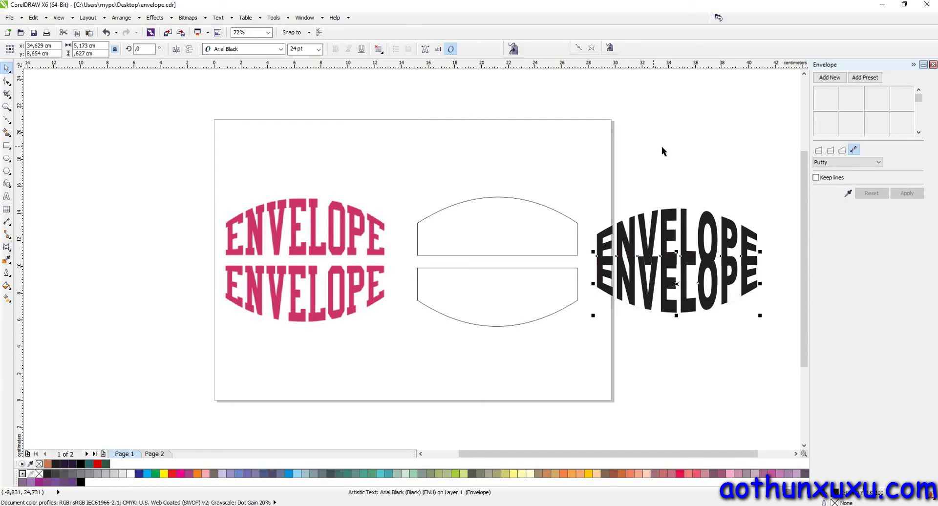
{"action": "left_click", "coordinate": [693, 151]}
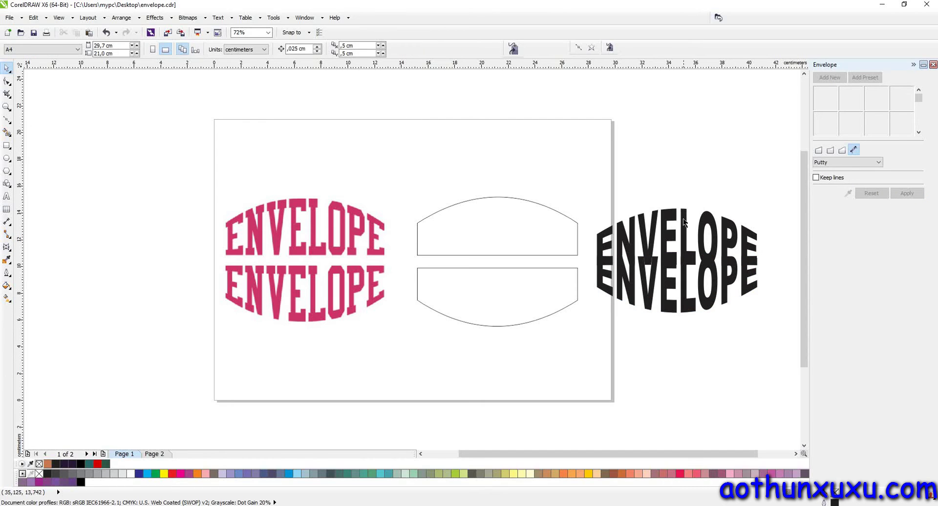
Separate the two black ENVELOPE texts, moving the upper one up and the lower one down, level with their matching outlines
{"action": "left_click", "coordinate": [685, 225]}
{"action": "left_click_drag", "start_coordinate": [684, 228], "coordinate": [684, 218]}
{"action": "right_click", "coordinate": [684, 218]}
{"action": "left_click", "coordinate": [685, 280]}
{"action": "left_click_drag", "start_coordinate": [686, 280], "coordinate": [688, 292]}
{"action": "left_click", "coordinate": [673, 166]}
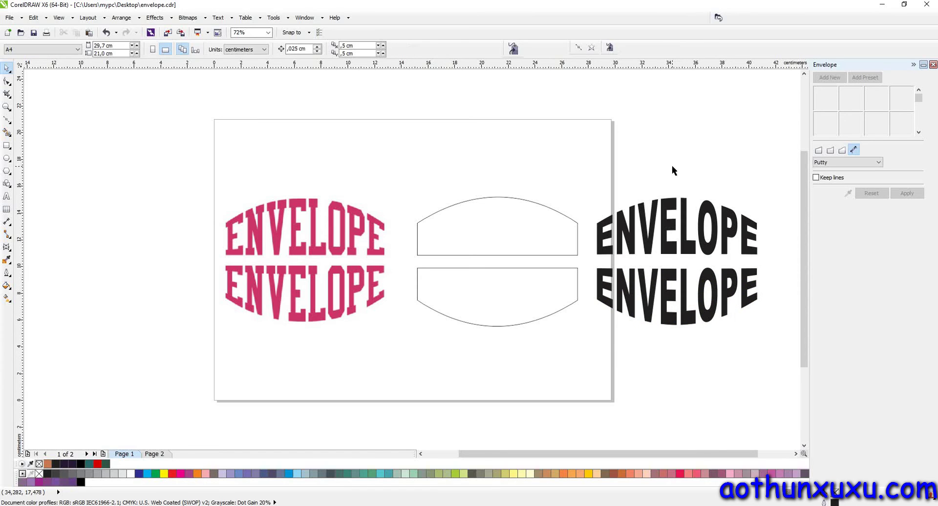
Recolor both black ENVELOPE texts with the pink sampled from the original ENVELOPE lettering using the Color Eyedropper
{"action": "left_click", "coordinate": [7, 261]}
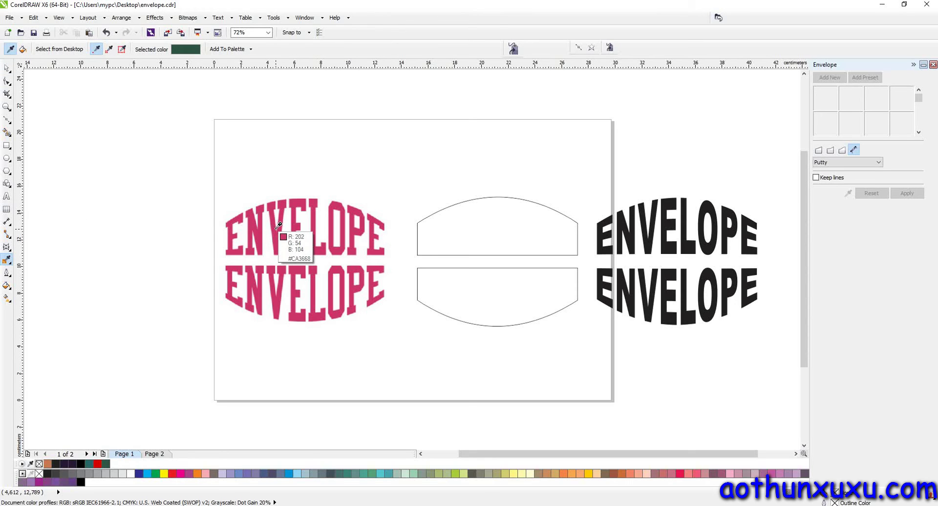
{"action": "left_click", "coordinate": [277, 226]}
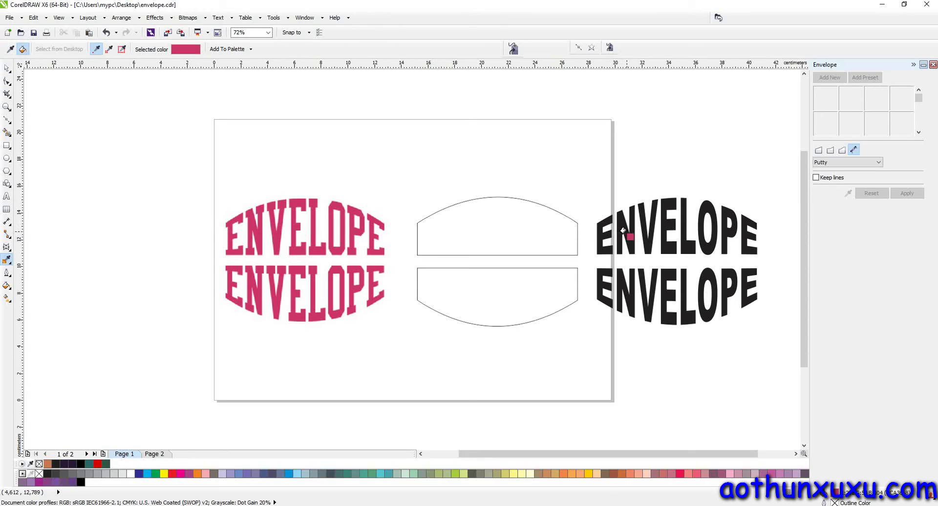
{"action": "left_click", "coordinate": [625, 230]}
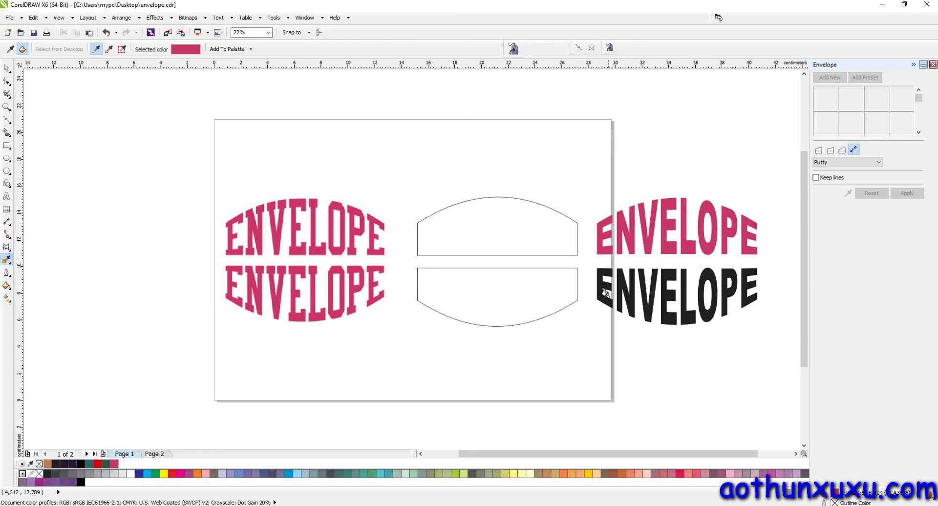
{"action": "key", "text": "space"}
{"action": "key", "text": "space"}
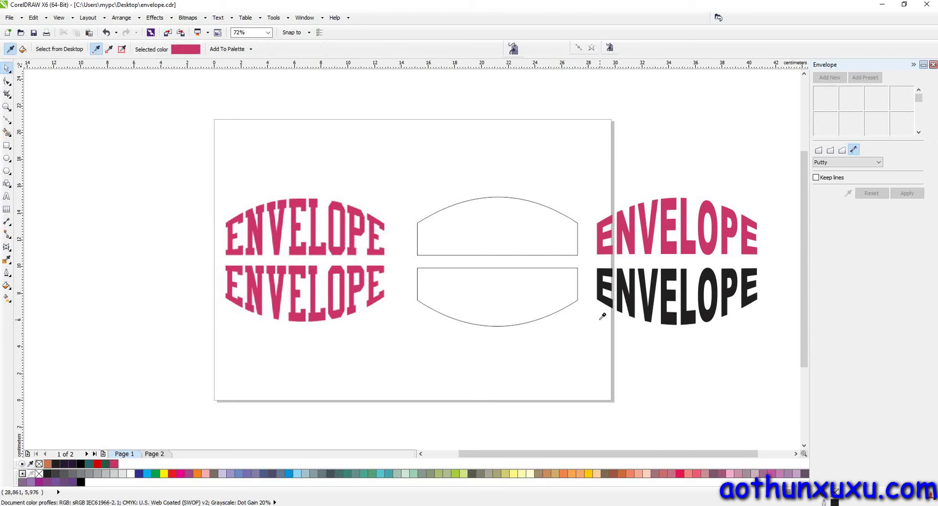
{"action": "left_click", "coordinate": [318, 315]}
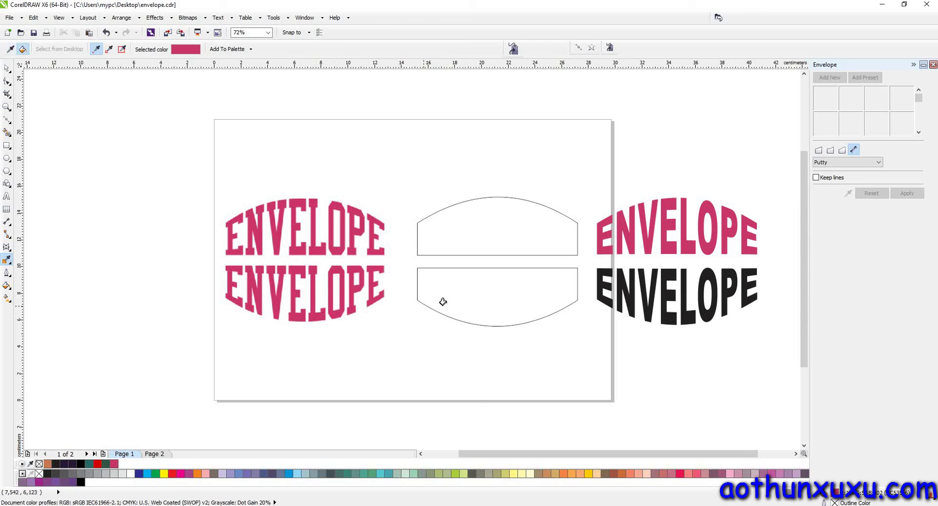
{"action": "left_click", "coordinate": [622, 290]}
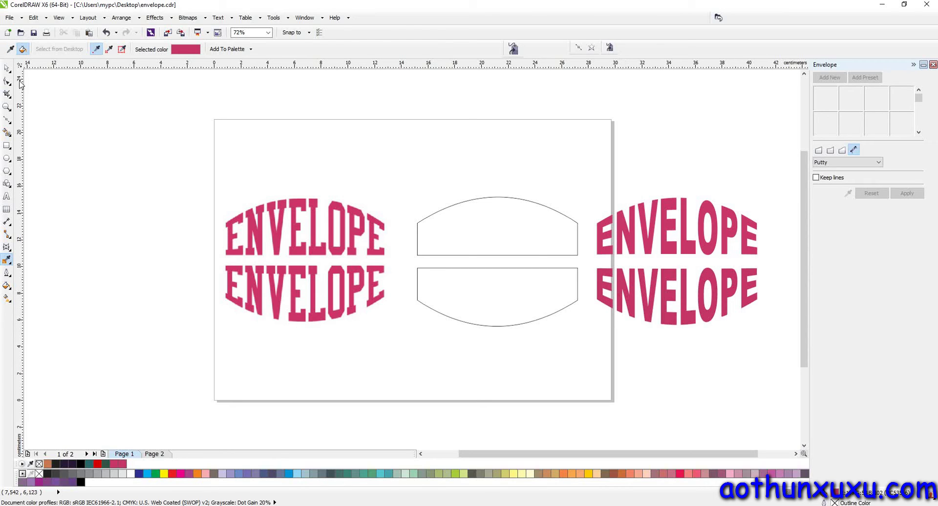
{"action": "left_click", "coordinate": [6, 68]}
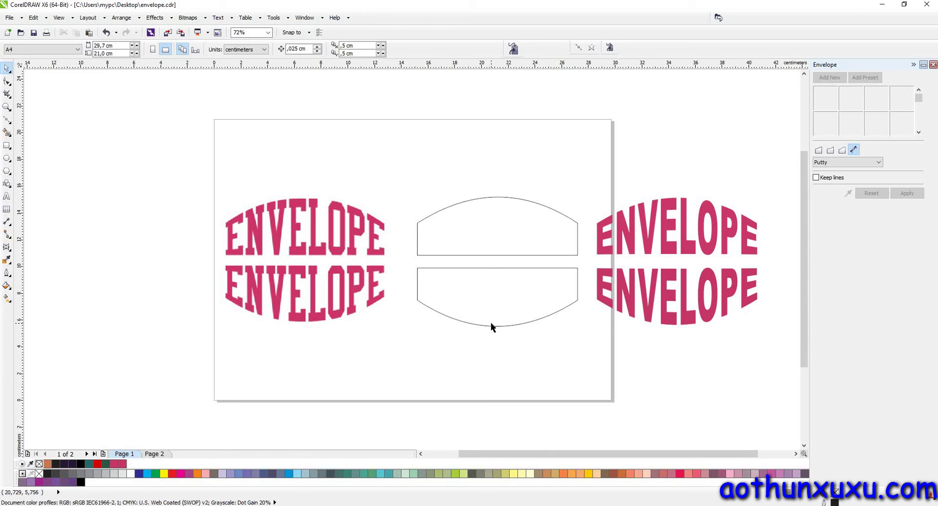
Switch to Page 2 and move the bottle picture and bottle outline together about 4 cm to the left
{"action": "left_click", "coordinate": [162, 454]}
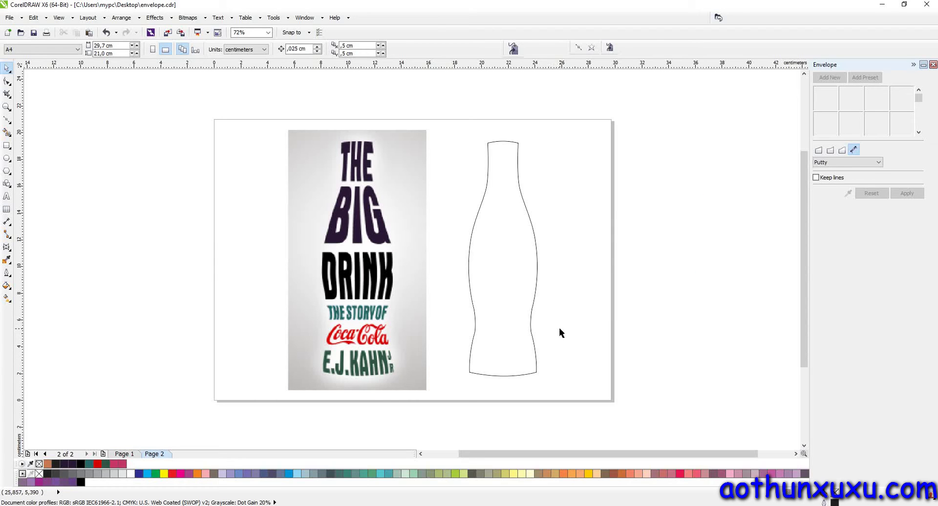
{"action": "left_click_drag", "start_coordinate": [271, 84], "coordinate": [544, 382]}
{"action": "left_click_drag", "start_coordinate": [504, 310], "coordinate": [450, 306]}
{"action": "left_click", "coordinate": [541, 251]}
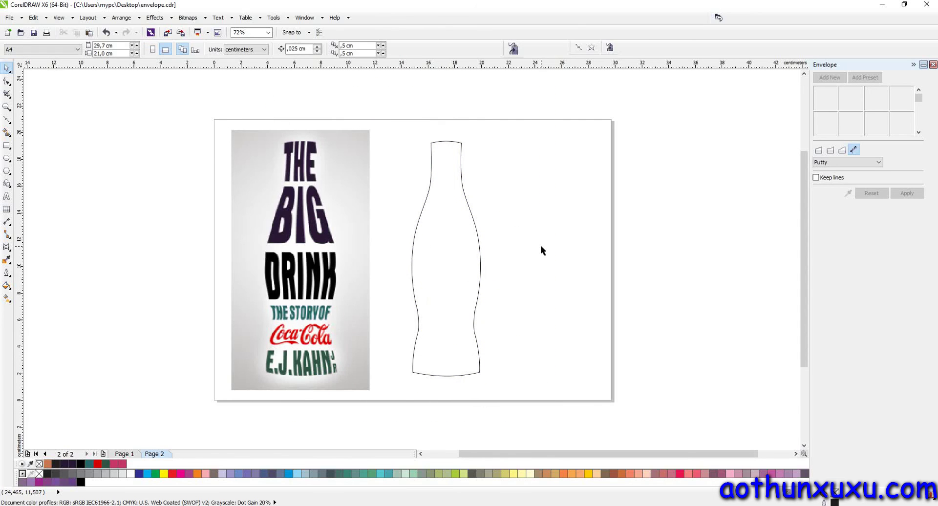
Draw a straight horizontal line about 41 cm long above the page, spanning beyond both page edges
{"action": "left_click", "coordinate": [6, 120]}
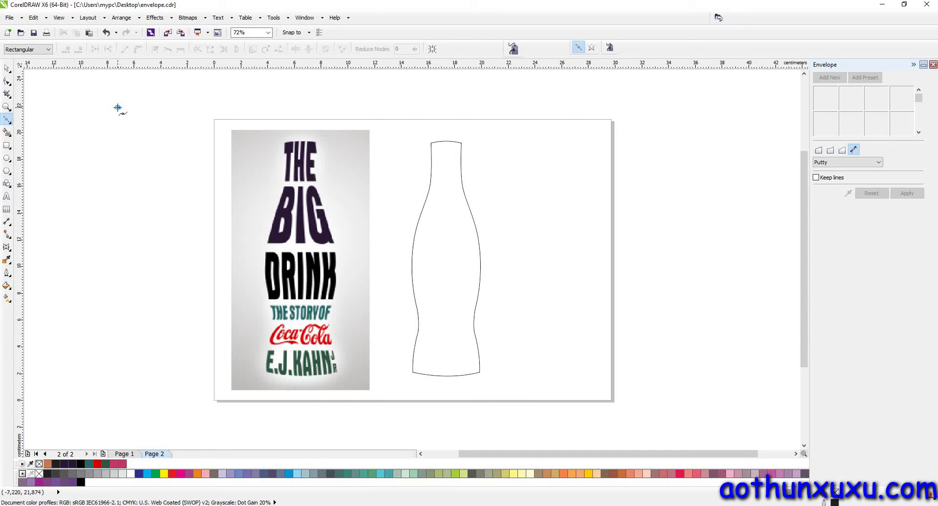
{"action": "left_click", "coordinate": [668, 109]}
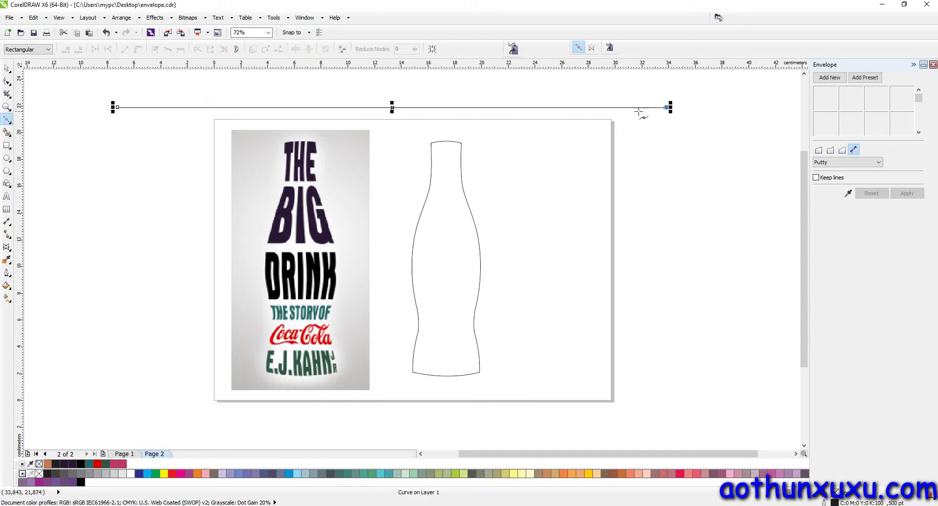
{"action": "left_click", "coordinate": [5, 69]}
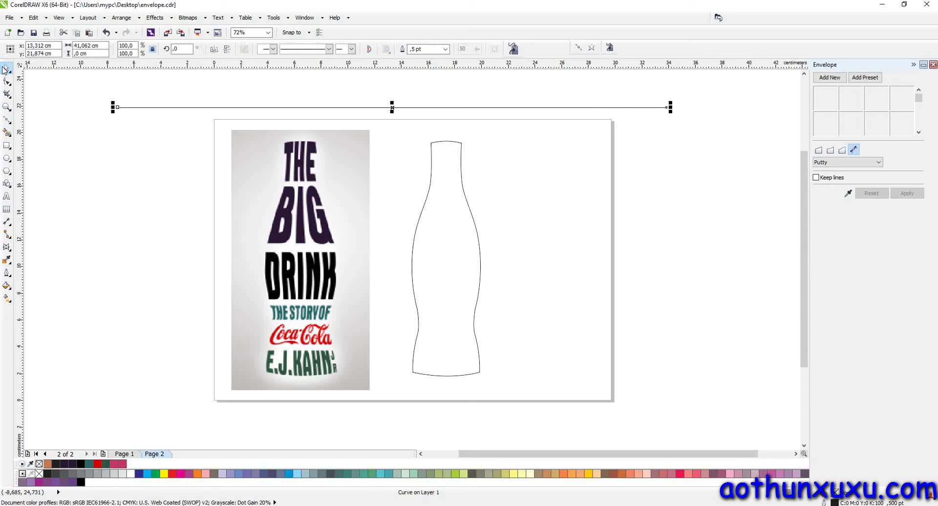
{"action": "left_click", "coordinate": [163, 137]}
Place the horizontal line and its copies, ten in total, along the edges of the gaps between the picture's text rows, crossing the bottle outline
{"action": "left_click", "coordinate": [321, 107]}
{"action": "left_click_drag", "start_coordinate": [320, 107], "coordinate": [382, 344]}
{"action": "left_click_drag", "start_coordinate": [382, 345], "coordinate": [380, 379]}
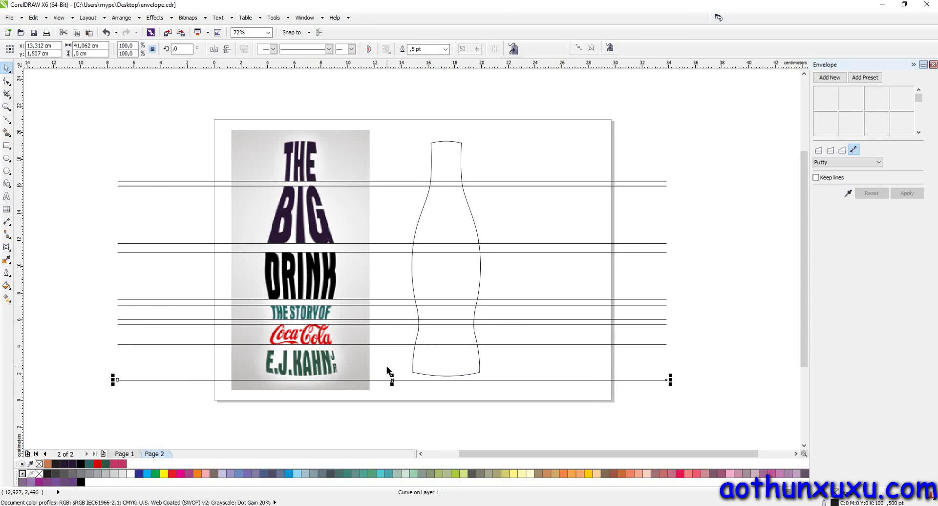
{"action": "key", "text": "ctrl+z"}
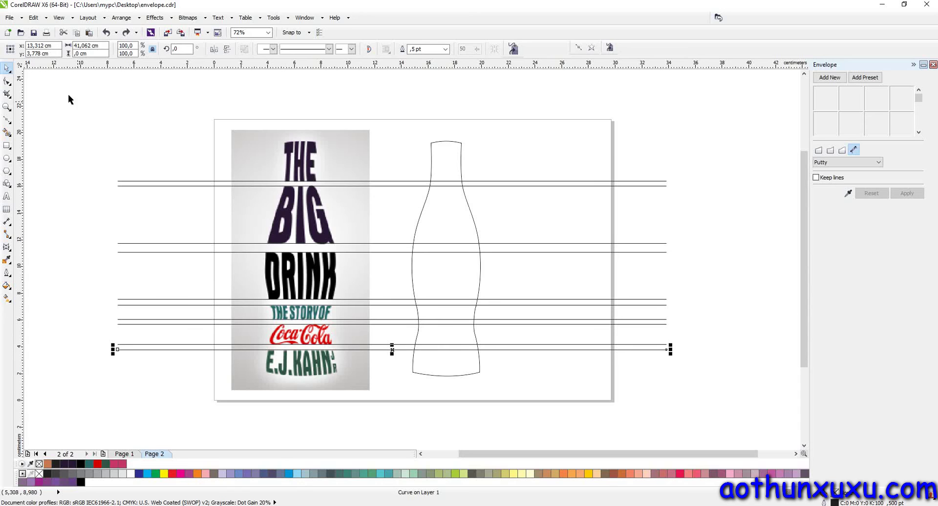
{"action": "left_click", "coordinate": [124, 114]}
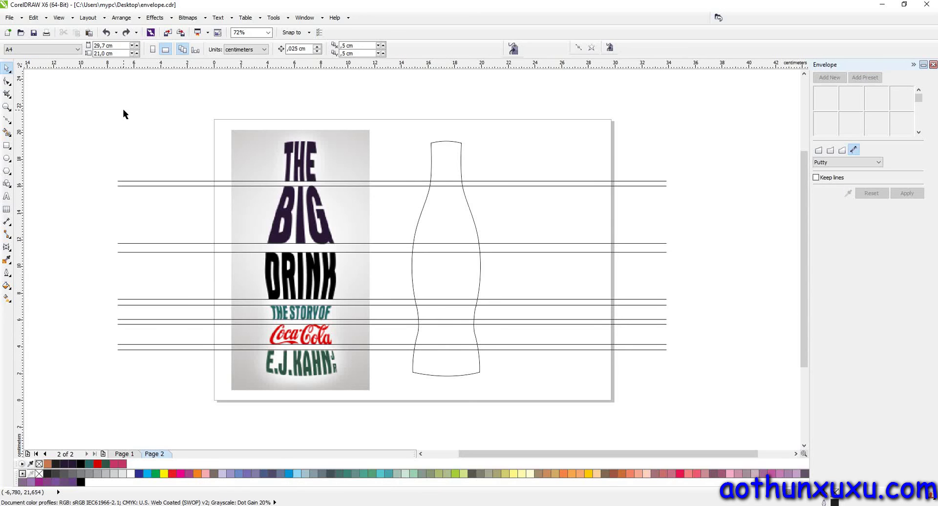
Smart Fill the six text-row sections of the bottle outline with orange-brown, leaving the narrow gaps between them empty
{"action": "left_click", "coordinate": [6, 132]}
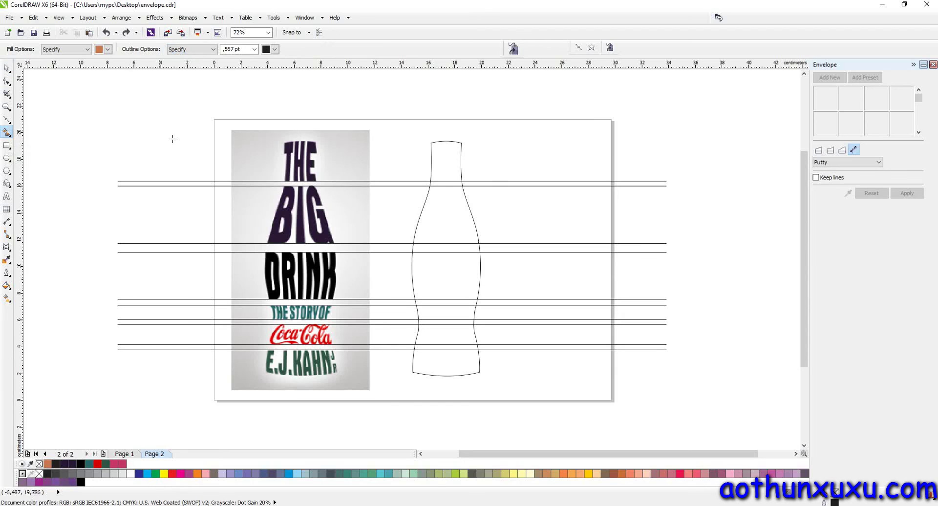
{"action": "left_click", "coordinate": [438, 165]}
{"action": "left_click", "coordinate": [441, 216]}
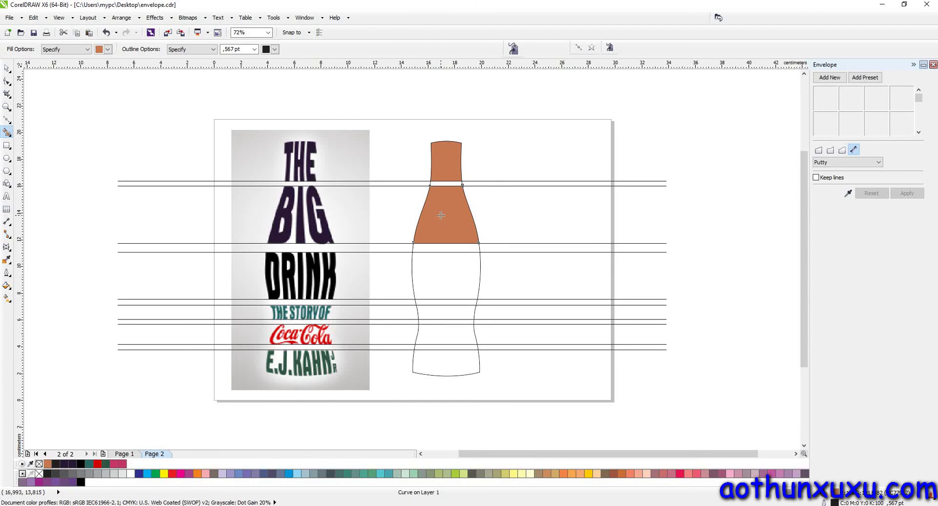
{"action": "left_click", "coordinate": [445, 273]}
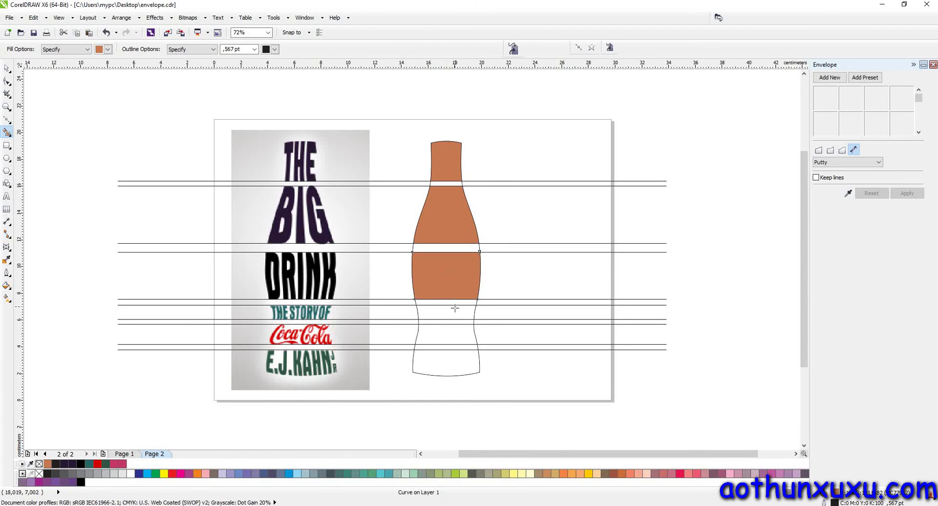
{"action": "left_click", "coordinate": [459, 336]}
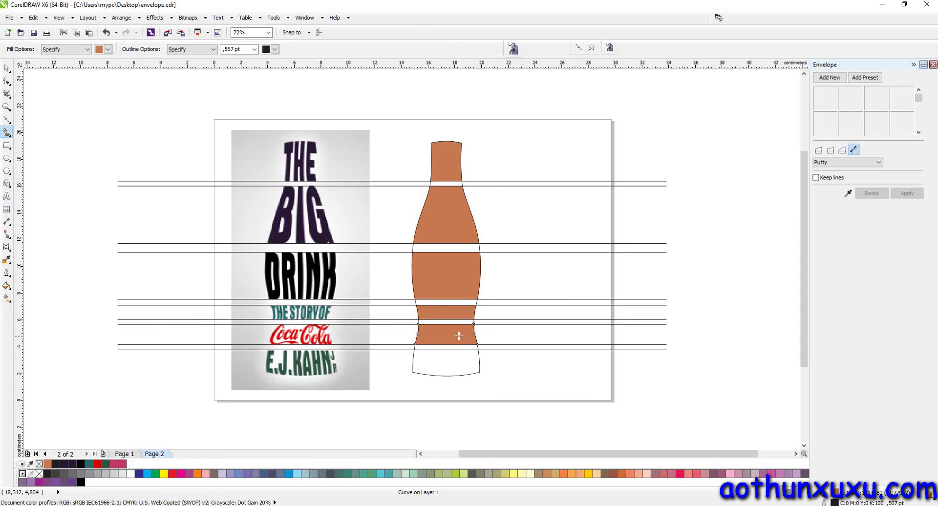
{"action": "left_click", "coordinate": [462, 361]}
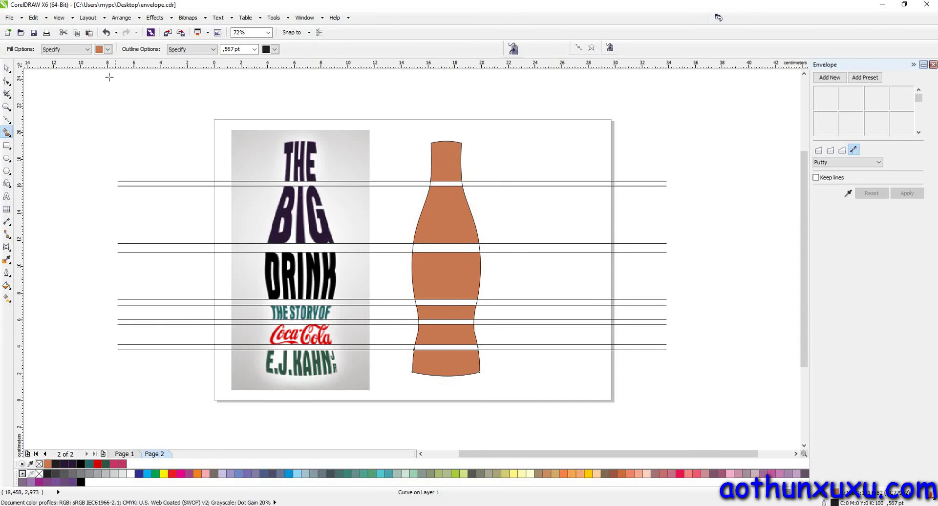
{"action": "left_click", "coordinate": [8, 68]}
{"action": "left_click", "coordinate": [507, 145]}
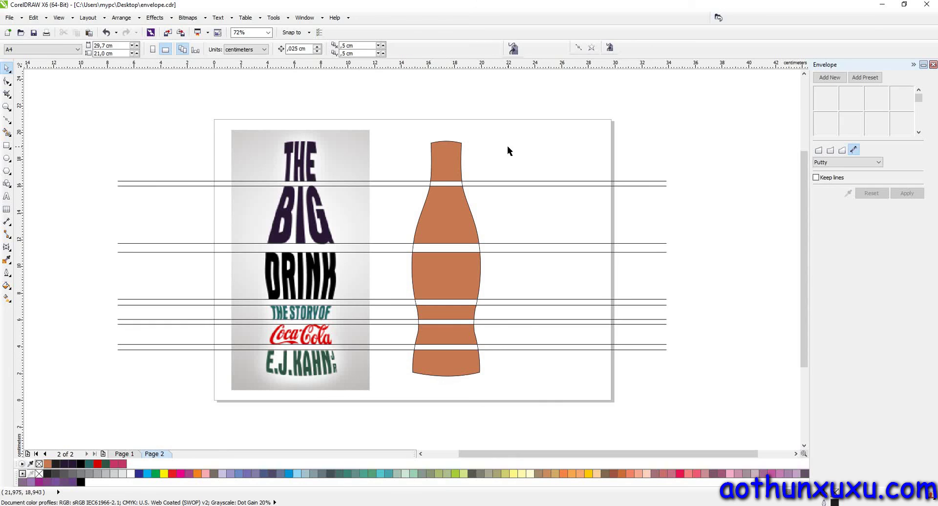
Select all six filled bottle sections and move them about 22 cm to the right, outside the page
{"action": "left_click", "coordinate": [453, 150]}
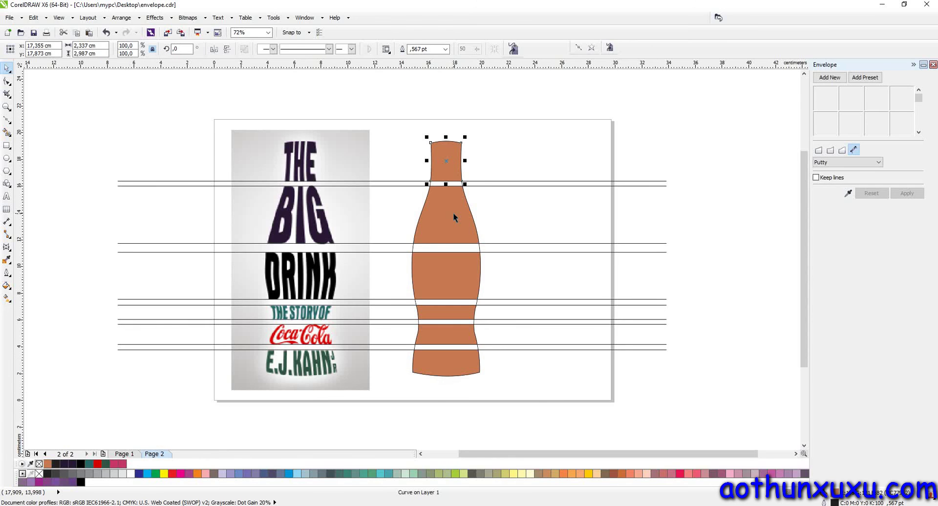
{"action": "left_click", "coordinate": [450, 216], "text": "shift"}
{"action": "left_click", "coordinate": [453, 271], "text": "shift"}
{"action": "left_click", "coordinate": [463, 313], "text": "shift"}
{"action": "left_click", "coordinate": [464, 334], "text": "shift"}
{"action": "left_click", "coordinate": [462, 366], "text": "shift"}
{"action": "left_click_drag", "start_coordinate": [436, 364], "coordinate": [725, 371]}
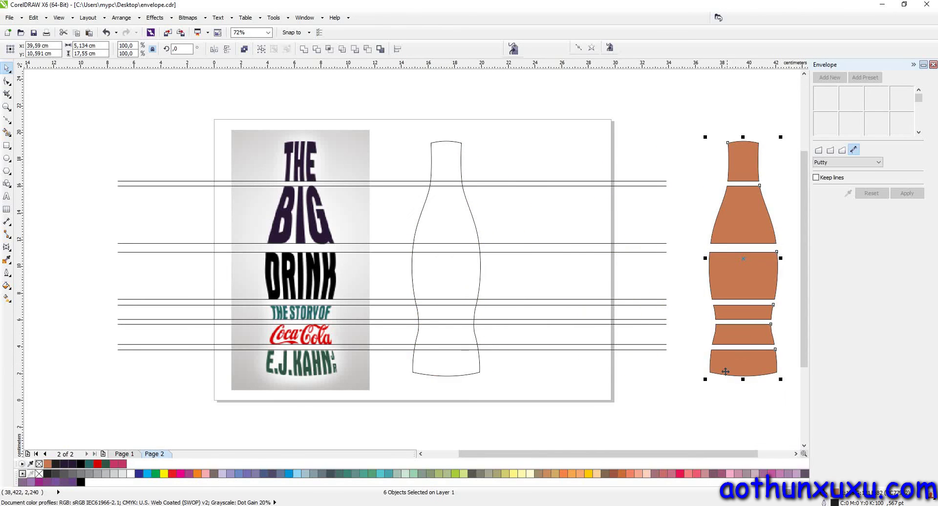
Delete all ten horizontal lines crossing the bottle picture and outline
{"action": "left_click", "coordinate": [664, 412]}
{"action": "left_click_drag", "start_coordinate": [92, 158], "coordinate": [680, 368]}
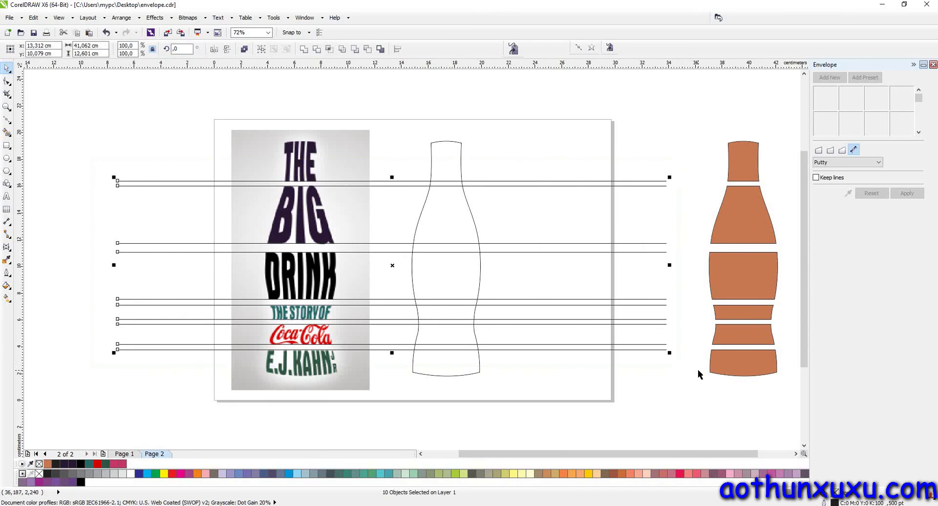
{"action": "key", "text": "Delete"}
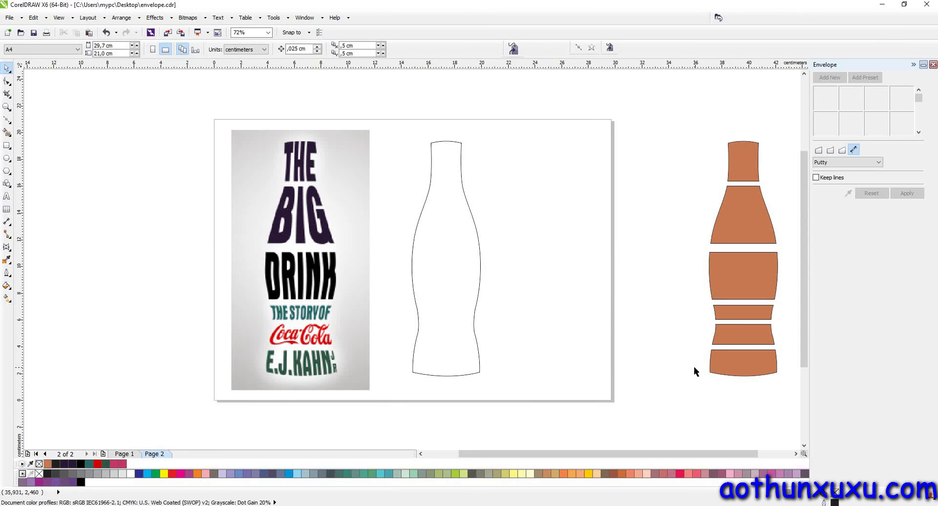
Move the six filled bottle sections back onto the page, just right of the empty bottle outline
{"action": "left_click_drag", "start_coordinate": [679, 115], "coordinate": [752, 387]}
{"action": "left_click_drag", "start_coordinate": [694, 280], "coordinate": [493, 279]}
{"action": "left_click", "coordinate": [603, 234]}
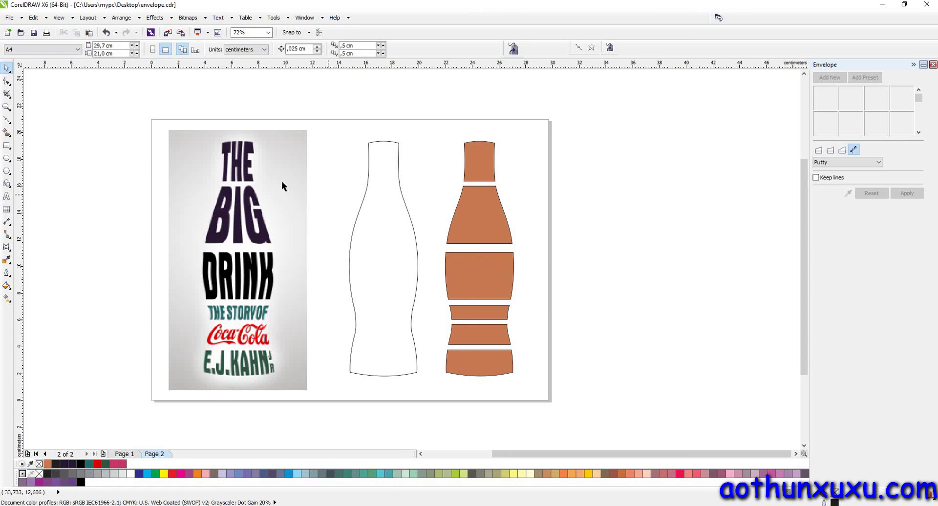
Add the artistic text "THE" in the empty area right of the page and set its font to Arial Black
{"action": "left_click", "coordinate": [7, 196]}
{"action": "left_click", "coordinate": [585, 169]}
{"action": "type", "text": "THE"}
{"action": "key", "text": "Escape"}
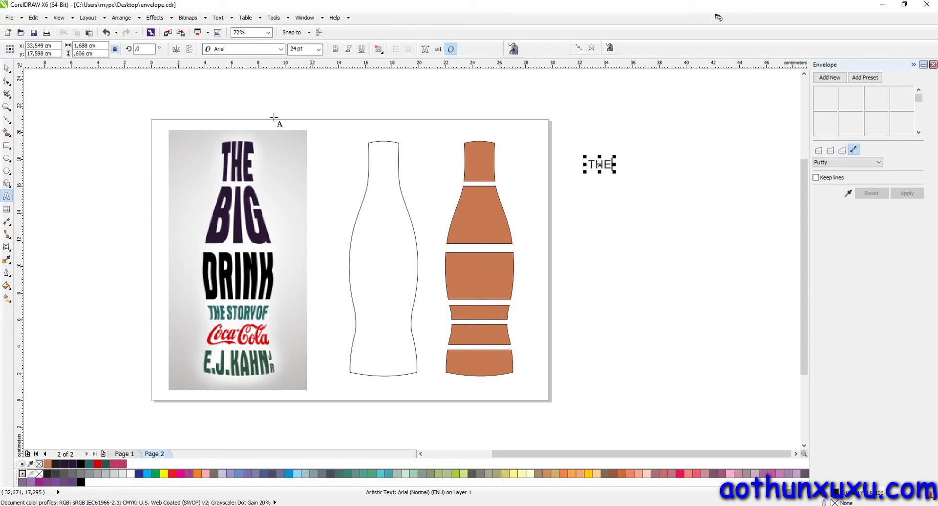
{"action": "left_click", "coordinate": [10, 70]}
{"action": "left_click", "coordinate": [280, 49]}
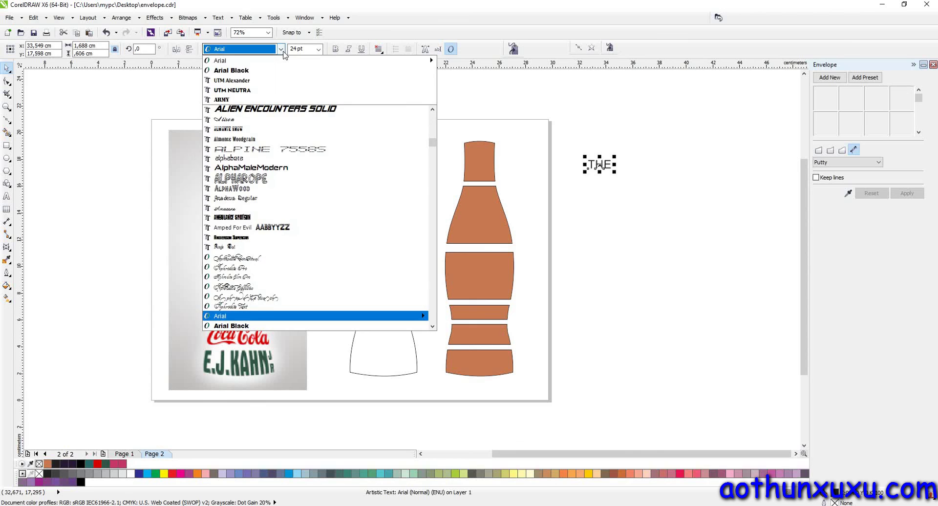
{"action": "left_click", "coordinate": [272, 70]}
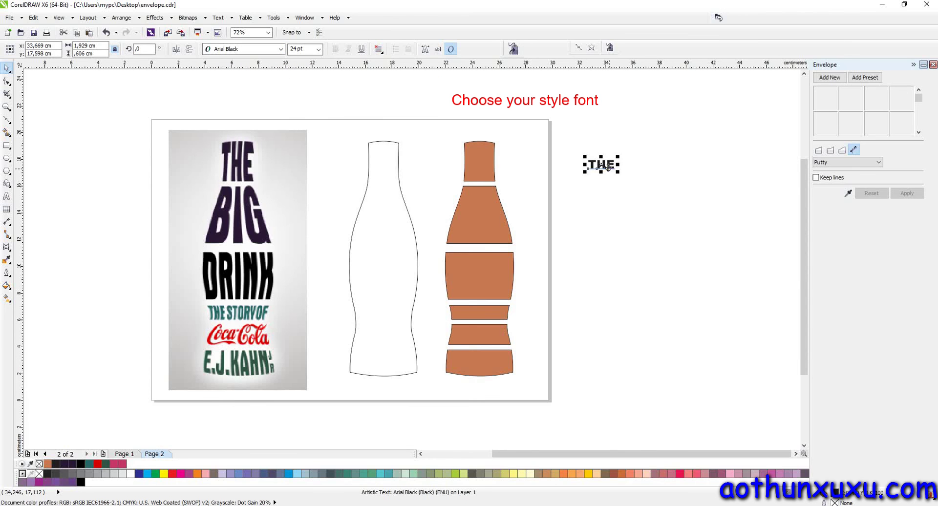
Duplicate the text "THE" down the column to make one copy beside each of the five remaining bottle sections
{"action": "left_click_drag", "start_coordinate": [608, 164], "coordinate": [610, 334]}
{"action": "left_click_drag", "start_coordinate": [609, 334], "coordinate": [608, 360]}
{"action": "left_click", "coordinate": [610, 219]}
Change the second text in the column to "BIG" and the third to "DRINK"
{"action": "key", "text": "F8"}
{"action": "double_click", "coordinate": [602, 215]}
{"action": "type", "text": "BIG"}
{"action": "key", "text": "Escape"}
{"action": "left_click", "coordinate": [596, 277]}
{"action": "key", "text": "ctrl+a"}
{"action": "type", "text": "DRINK"}
{"action": "key", "text": "Escape"}
Change the fourth text in the column to "THE STORY OF" and the fifth to "Coca Cola"
{"action": "left_click", "coordinate": [606, 311]}
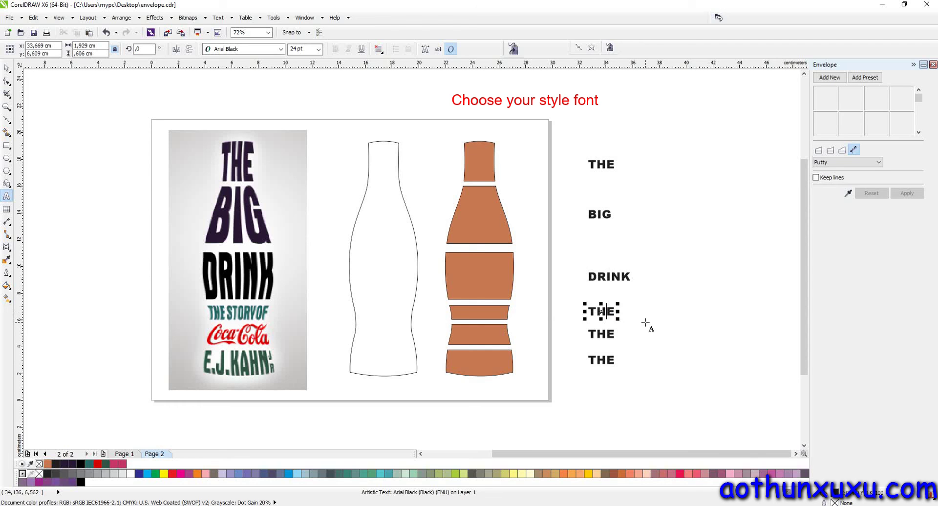
{"action": "type", "text": "STORY OF"}
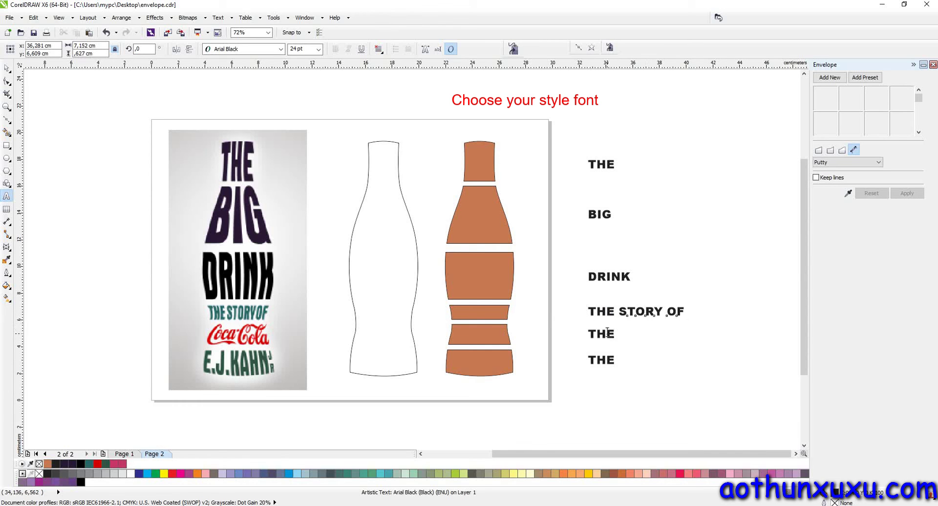
{"action": "double_click", "coordinate": [607, 332]}
{"action": "type", "text": "Coca Cola"}
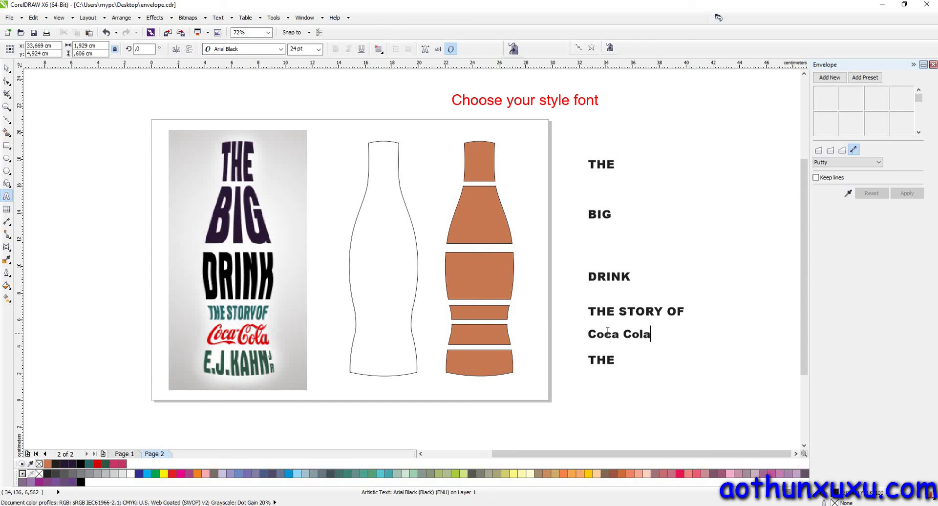
{"action": "key", "text": "Escape"}
{"action": "left_click", "coordinate": [7, 67]}
{"action": "left_click", "coordinate": [601, 362]}
{"action": "double_click", "coordinate": [602, 361]}
{"action": "double_click", "coordinate": [601, 361]}
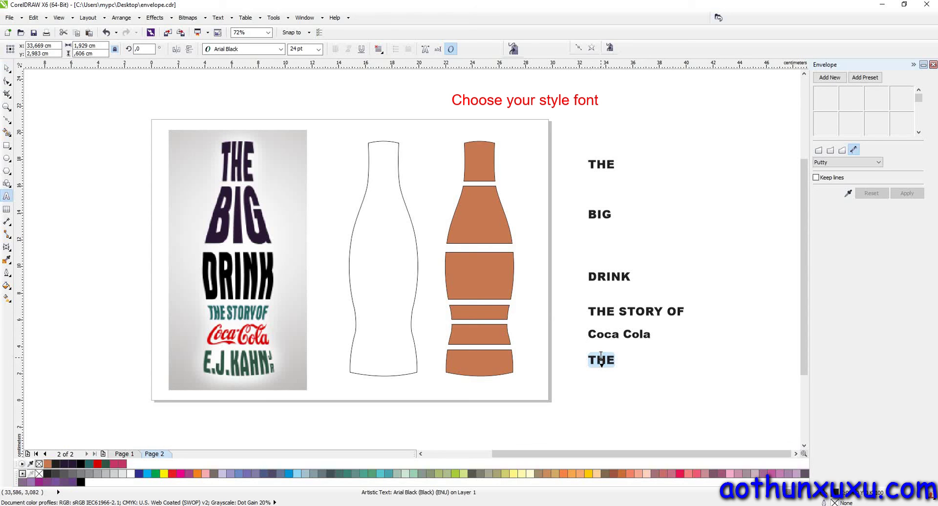
{"action": "type", "text": "E.J.KAHN"}
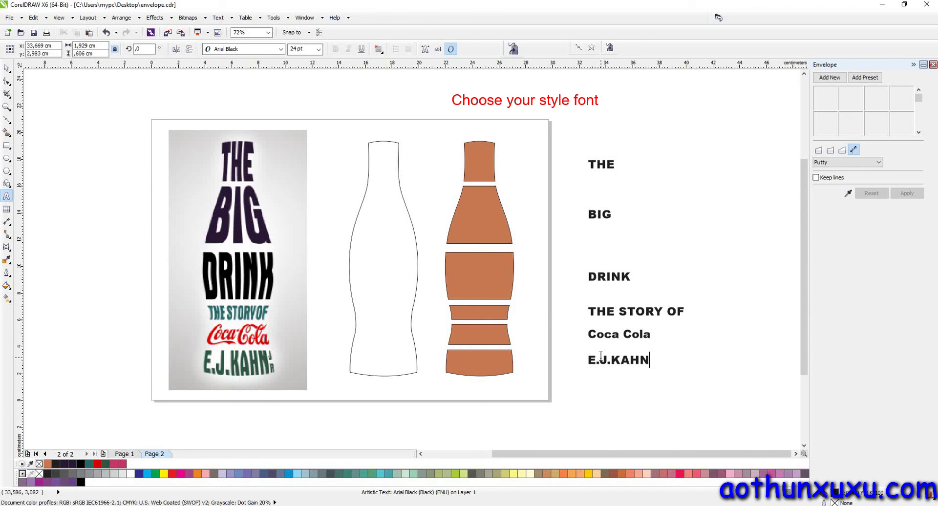
{"action": "key", "text": "ctrl+space"}
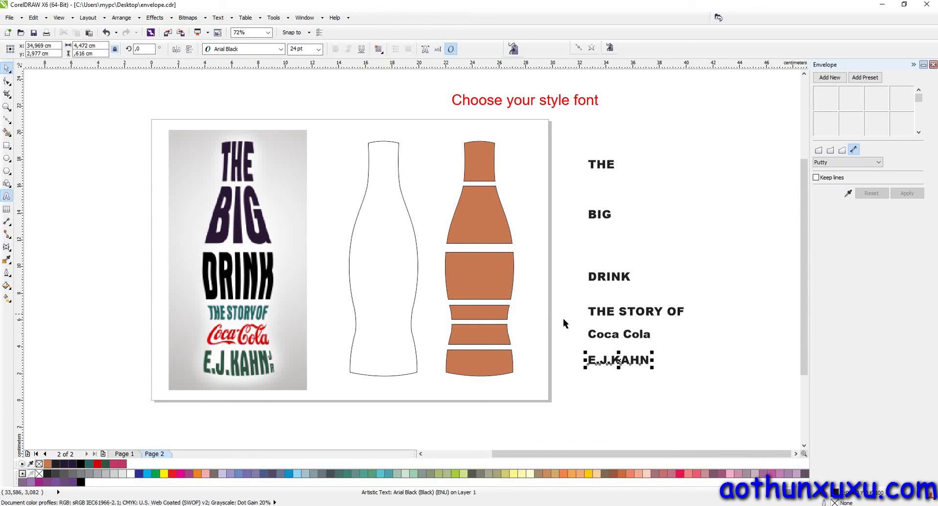
Place a copy of the text "E.J.KAHN" to its right and change the copy to "J"
{"action": "left_click_drag", "start_coordinate": [614, 358], "coordinate": [698, 362]}
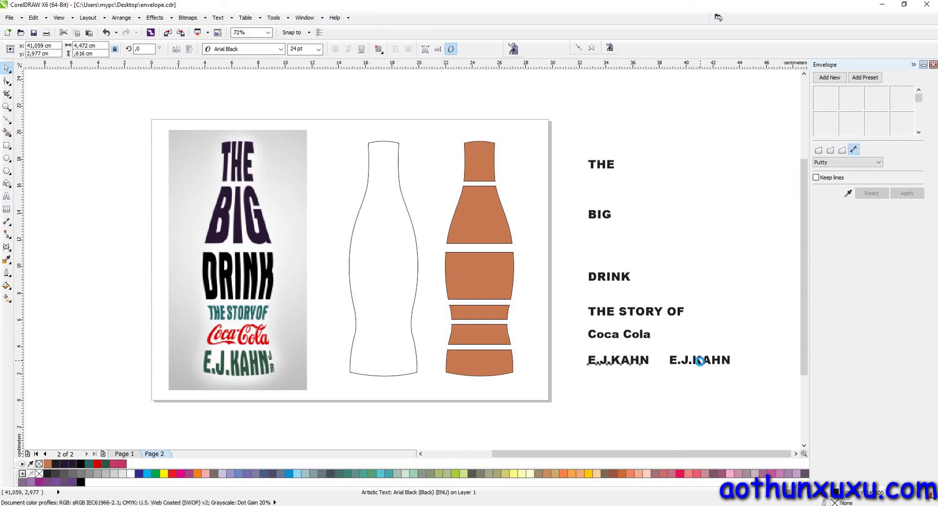
{"action": "double_click", "coordinate": [698, 362]}
{"action": "key", "text": "ctrl+a"}
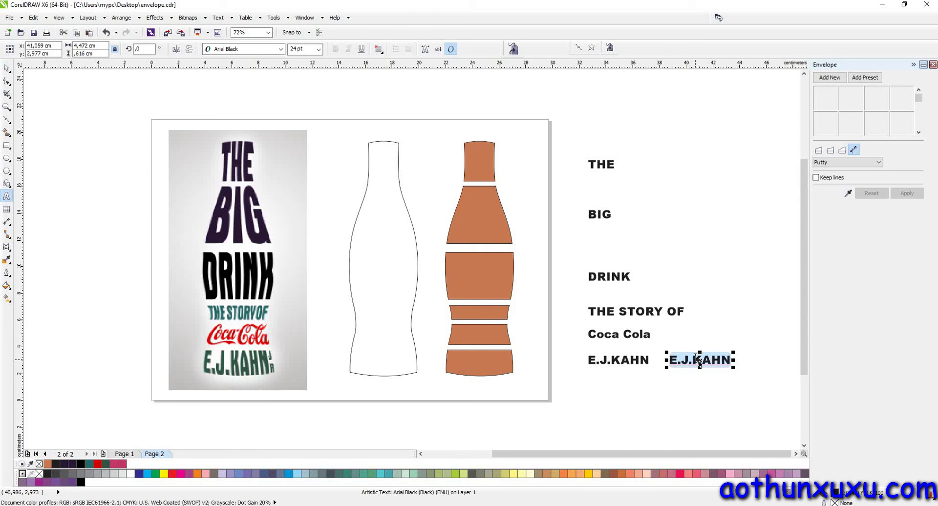
{"action": "type", "text": "J"}
{"action": "left_click", "coordinate": [7, 69]}
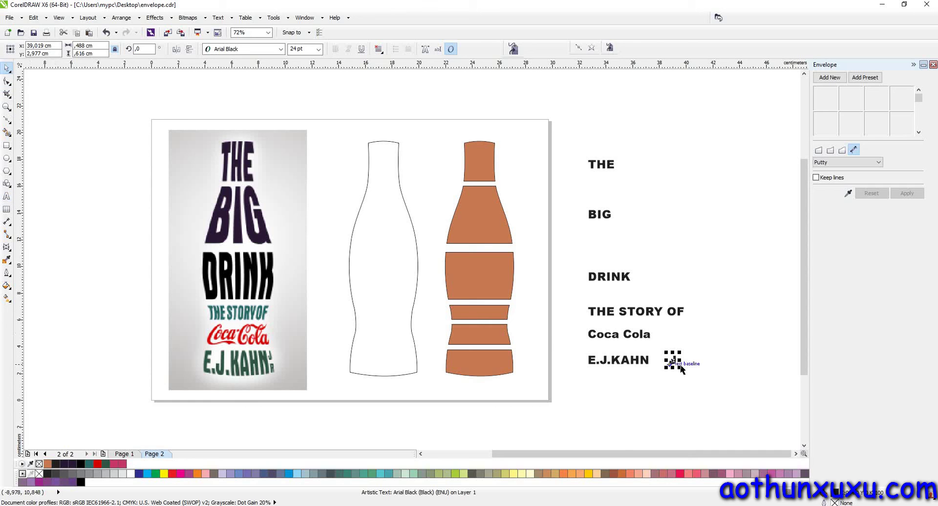
Shrink the "J" to about 9.2 pt at the upper right end of "E.J.KAHN" and add a same-sized "R" directly below it
{"action": "scroll", "coordinate": [679, 364], "scroll_direction": "up", "scroll_amount": 4}
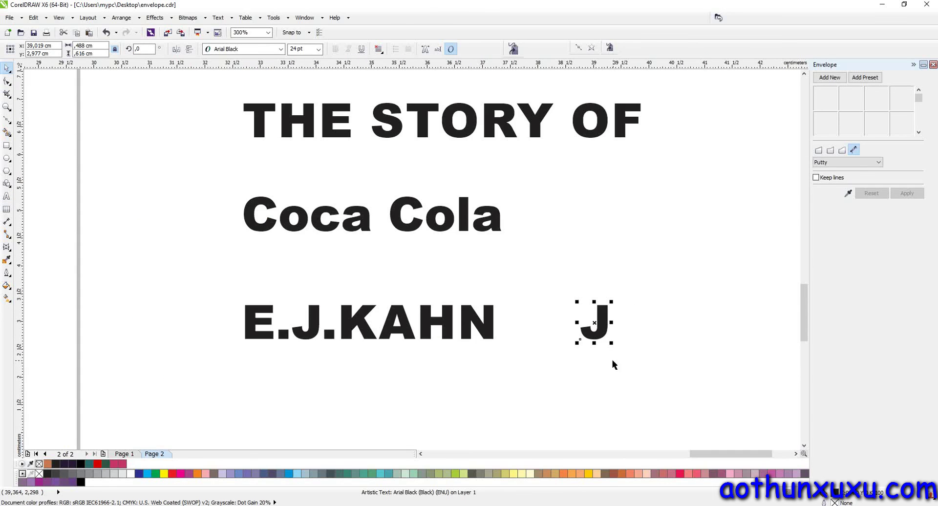
{"action": "scroll", "coordinate": [599, 330], "scroll_direction": "up", "scroll_amount": 2}
{"action": "left_click_drag", "start_coordinate": [620, 278], "coordinate": [424, 336]}
{"action": "right_click", "coordinate": [425, 337]}
{"action": "double_click", "coordinate": [423, 333]}
{"action": "key", "text": "shift+Left"}
{"action": "type", "text": "R"}
{"action": "key", "text": "Escape"}
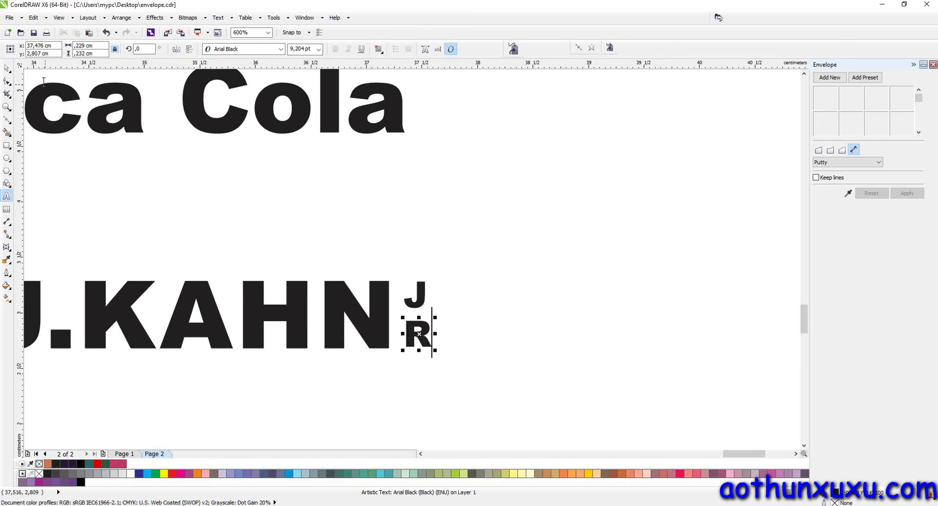
{"action": "left_click", "coordinate": [7, 70]}
Group the text "E.J.KAHN" with the small "J" and "R" at its end
{"action": "scroll", "coordinate": [620, 227], "scroll_direction": "down", "scroll_amount": 5}
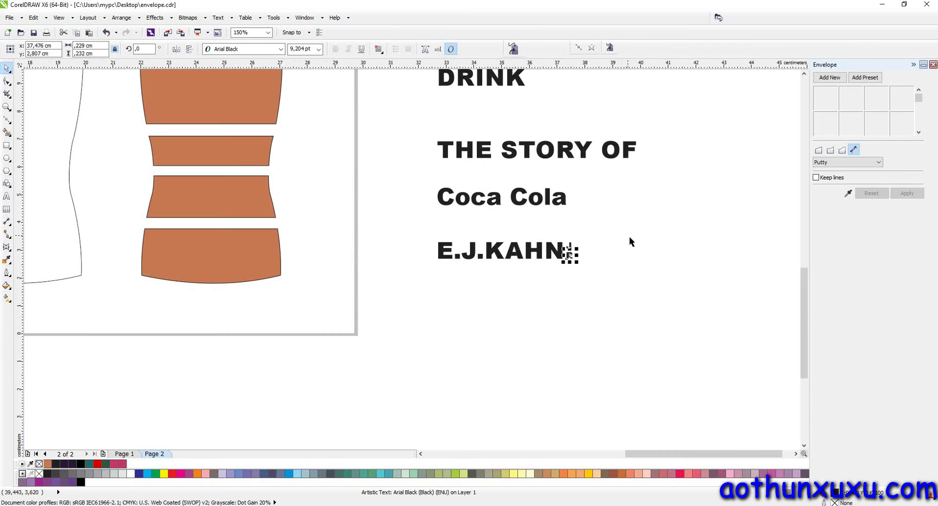
{"action": "left_click", "coordinate": [661, 287]}
{"action": "left_click_drag", "start_coordinate": [632, 302], "coordinate": [509, 269]}
{"action": "right_click", "coordinate": [562, 277]}
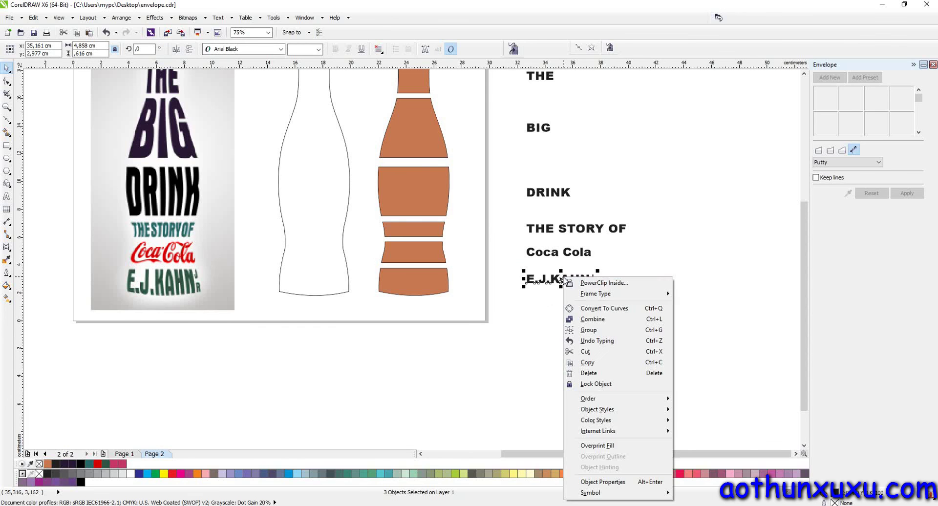
{"action": "left_click", "coordinate": [586, 329]}
{"action": "scroll", "coordinate": [560, 342], "scroll_direction": "down", "scroll_amount": 2}
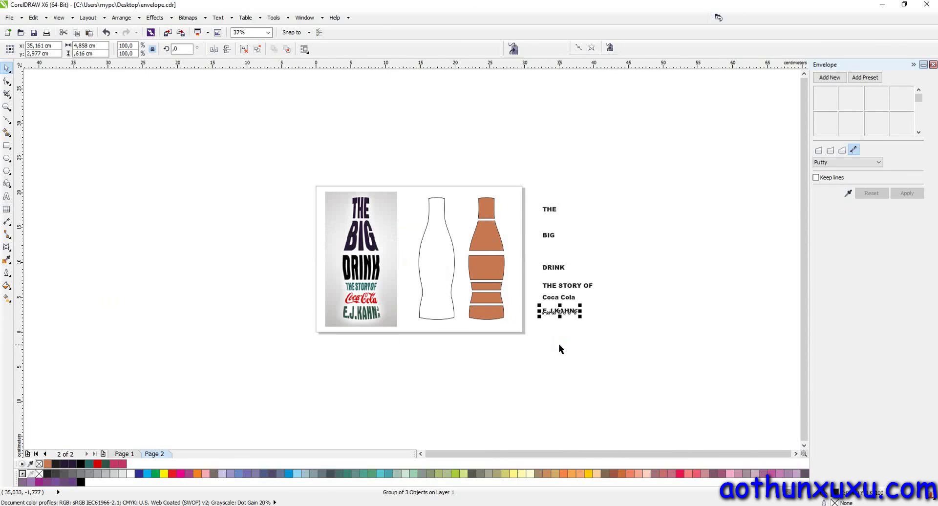
{"action": "scroll", "coordinate": [569, 228], "scroll_direction": "up", "scroll_amount": 2}
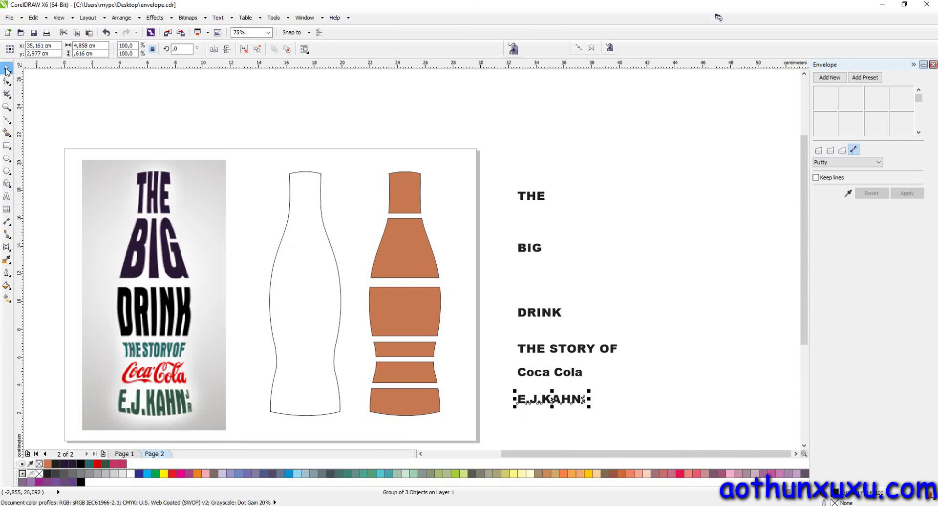
{"action": "left_click", "coordinate": [610, 157]}
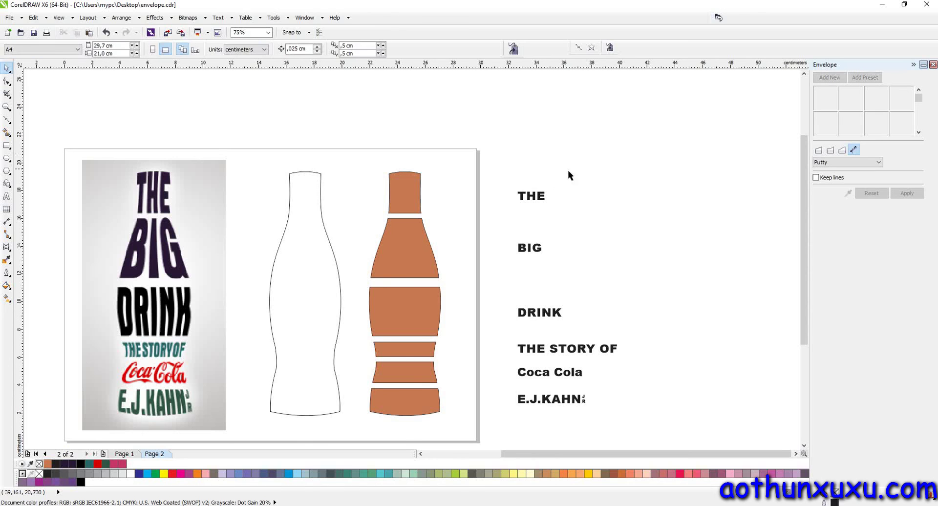
Shape the text "THE" with an envelope created from the topmost bottle section
{"action": "left_click", "coordinate": [542, 198]}
{"action": "left_click", "coordinate": [845, 194]}
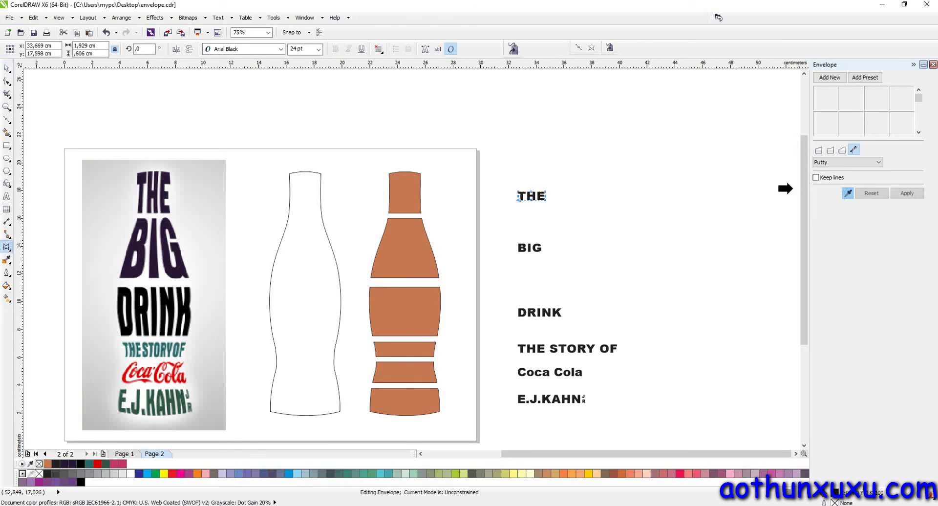
{"action": "left_click", "coordinate": [404, 191]}
{"action": "left_click", "coordinate": [906, 193]}
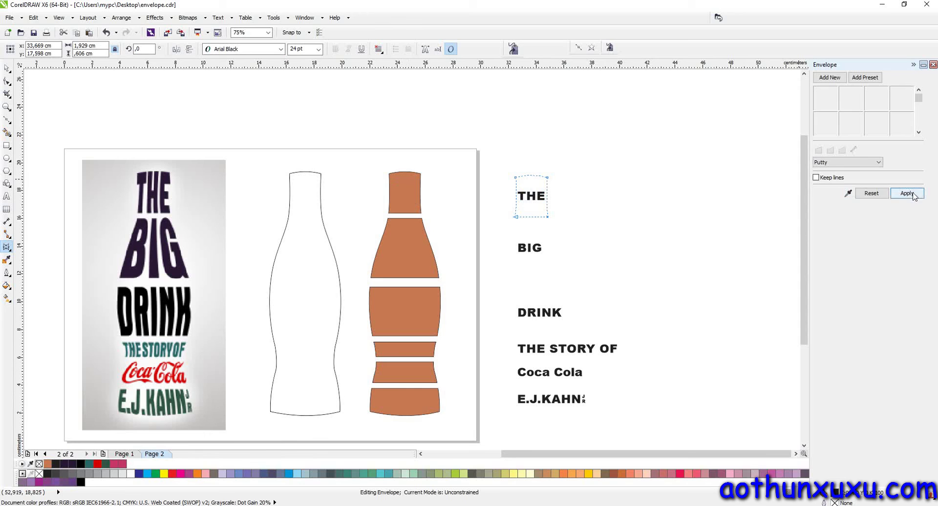
Shape the text "BIG" with an envelope created from the second bottle section
{"action": "left_click", "coordinate": [534, 249]}
{"action": "left_click", "coordinate": [848, 193]}
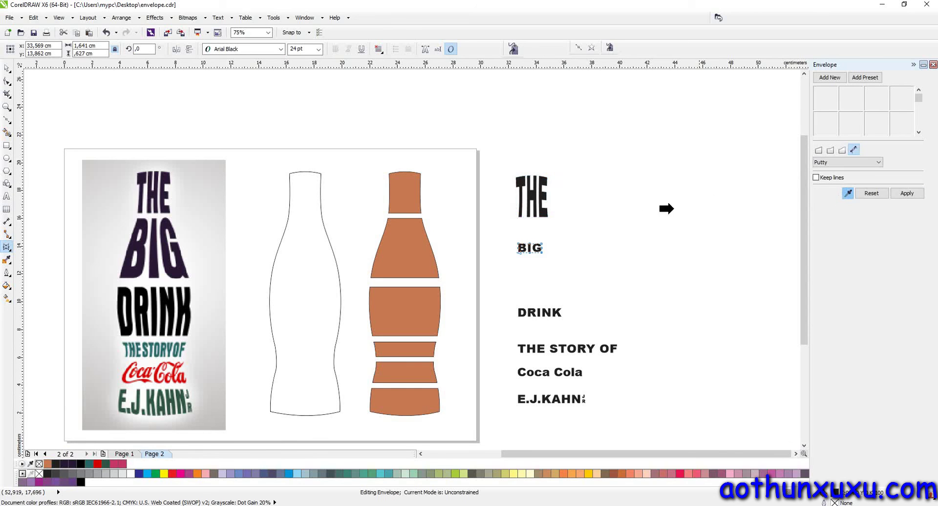
{"action": "left_click", "coordinate": [402, 251]}
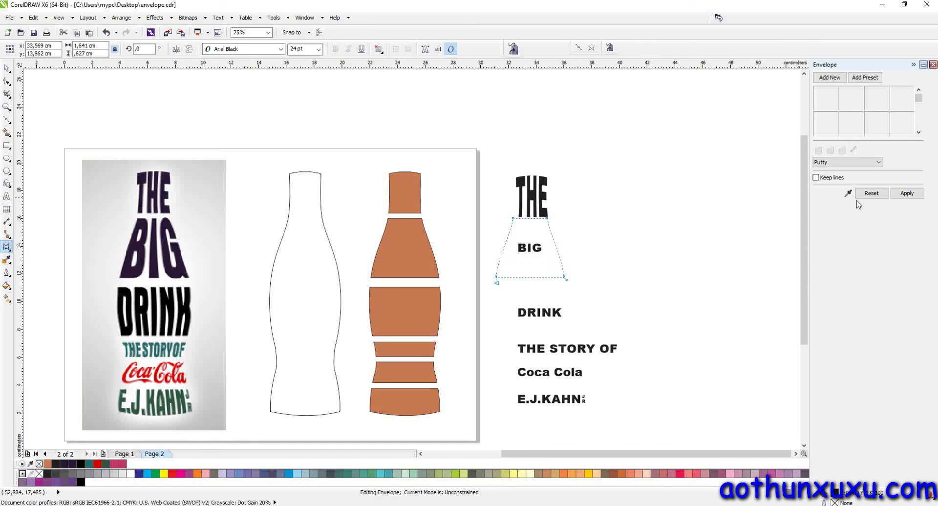
{"action": "left_click", "coordinate": [906, 194]}
Shape the text "DRINK" with an envelope created from the third bottle section
{"action": "left_click", "coordinate": [559, 314]}
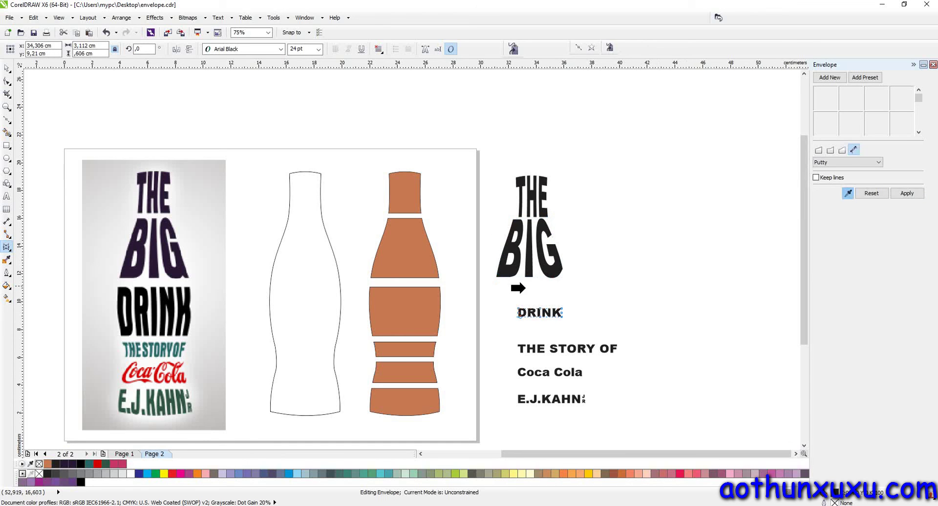
{"action": "left_click", "coordinate": [410, 306]}
{"action": "left_click", "coordinate": [907, 194]}
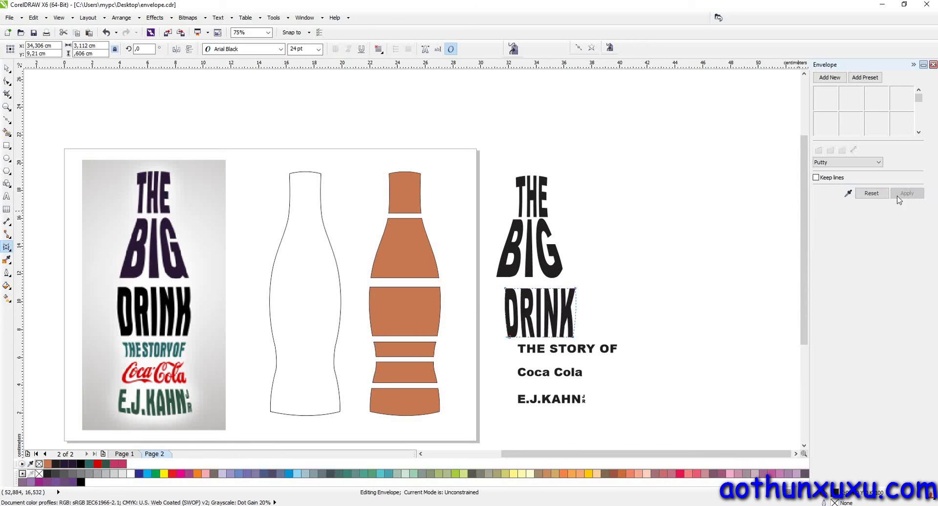
Shape the text "THE STORY OF" with an envelope created from the fourth bottle section
{"action": "left_click", "coordinate": [609, 350]}
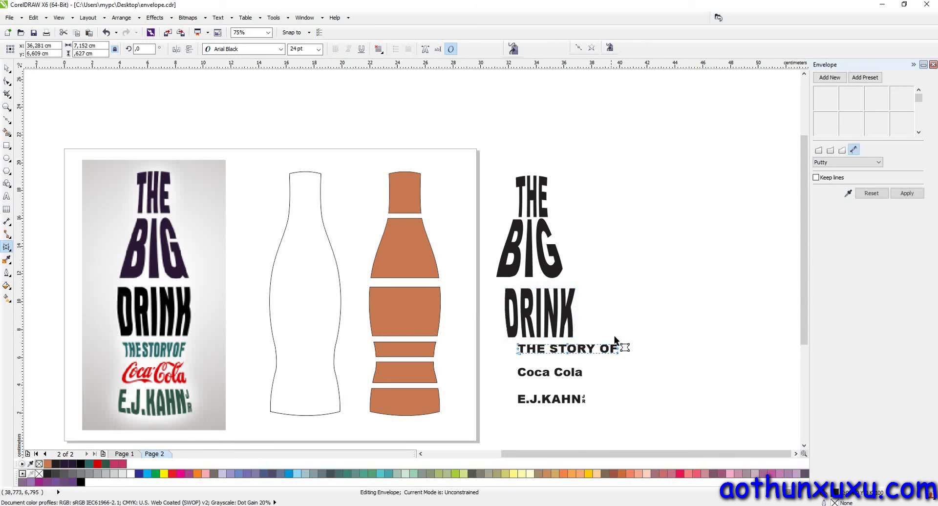
{"action": "left_click", "coordinate": [848, 193]}
{"action": "left_click", "coordinate": [422, 347]}
{"action": "left_click", "coordinate": [907, 193]}
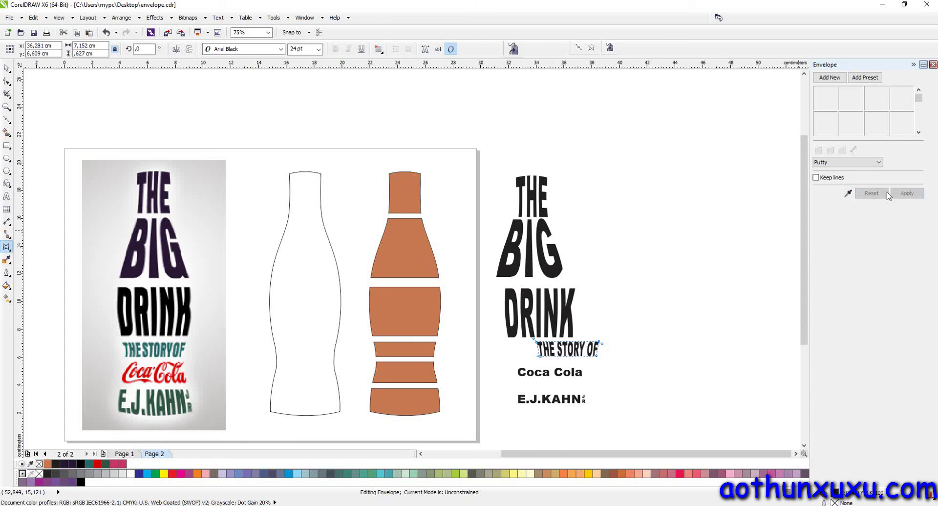
Shape the text "Coca Cola" with an envelope created from the fifth bottle section
{"action": "left_click", "coordinate": [848, 193]}
{"action": "left_click", "coordinate": [848, 193]}
{"action": "left_click", "coordinate": [570, 374]}
{"action": "left_click", "coordinate": [848, 193]}
{"action": "left_click", "coordinate": [407, 372]}
{"action": "left_click", "coordinate": [906, 194]}
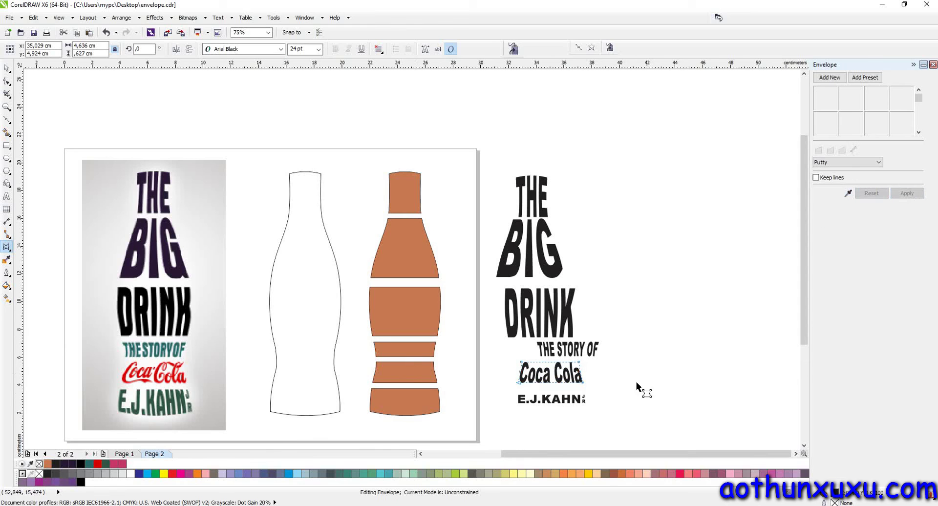
Shape the grouped "E.J.KAHN" text with an envelope created from the lowest bottle section, and clear the selection
{"action": "left_click", "coordinate": [560, 401]}
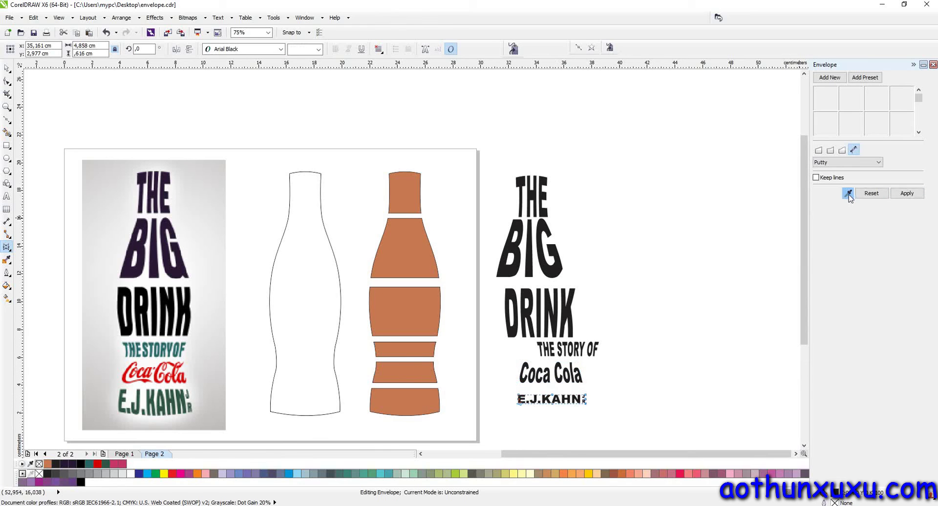
{"action": "left_click", "coordinate": [415, 400]}
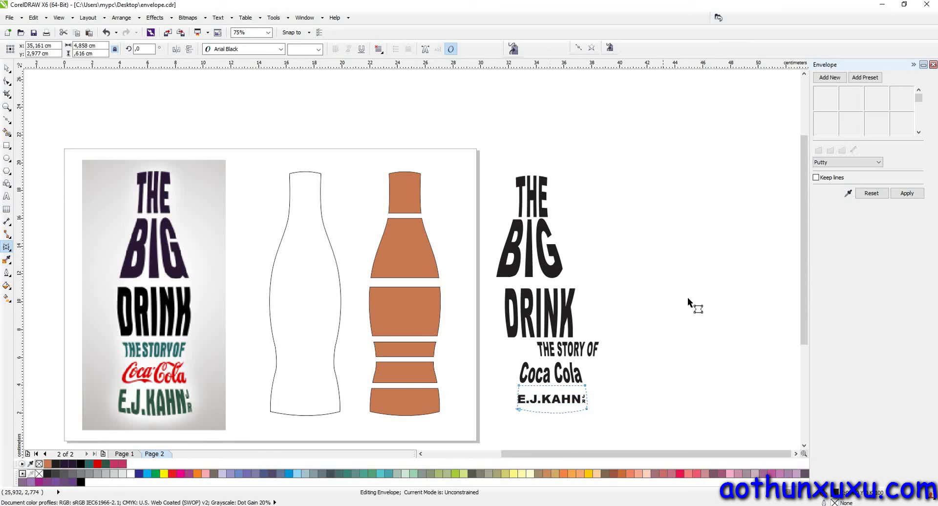
{"action": "left_click", "coordinate": [906, 194]}
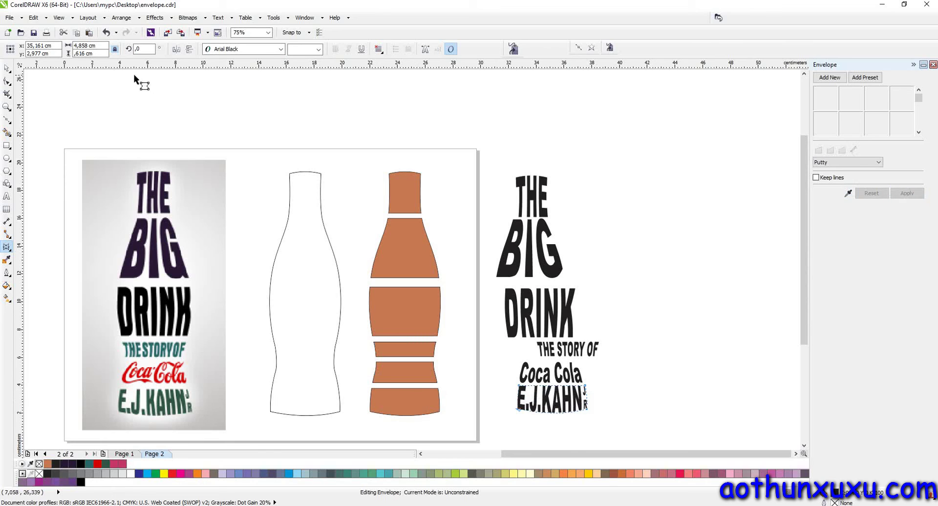
{"action": "left_click", "coordinate": [6, 68]}
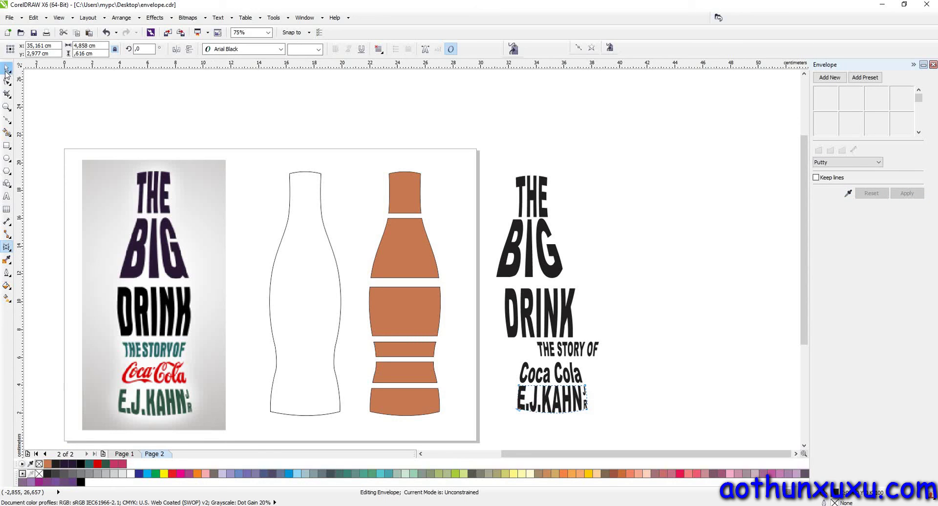
{"action": "left_click", "coordinate": [622, 177]}
Place a vertical guideline at 33.686 cm through the centre of the shaped text "THE"
{"action": "left_click", "coordinate": [547, 197]}
{"action": "scroll", "coordinate": [547, 196], "scroll_direction": "up", "scroll_amount": 3}
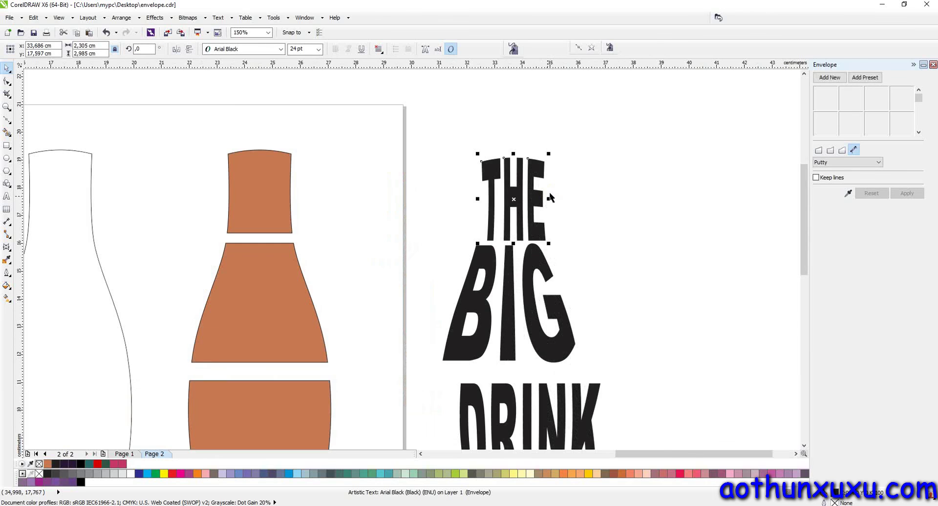
{"action": "scroll", "coordinate": [528, 200], "scroll_direction": "up", "scroll_amount": 3}
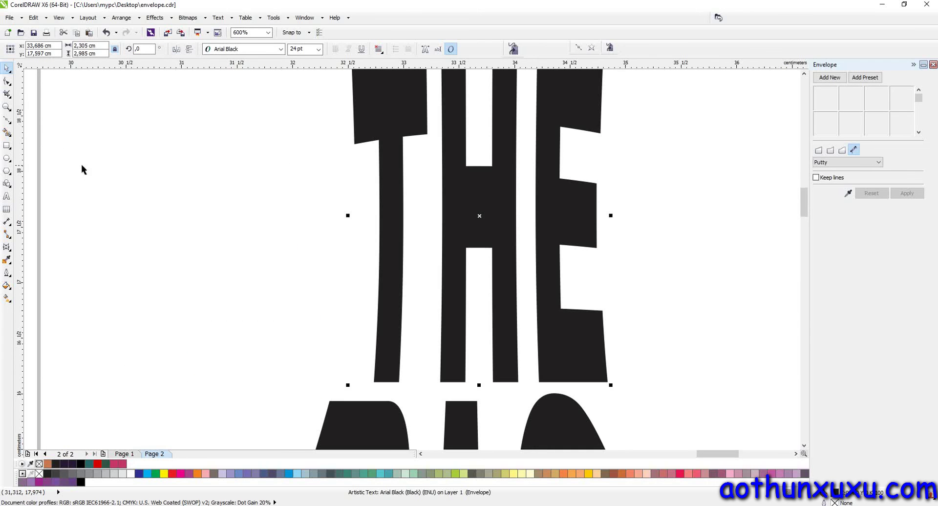
{"action": "left_click_drag", "start_coordinate": [21, 165], "coordinate": [479, 215]}
{"action": "scroll", "coordinate": [386, 146], "scroll_direction": "down", "scroll_amount": 6}
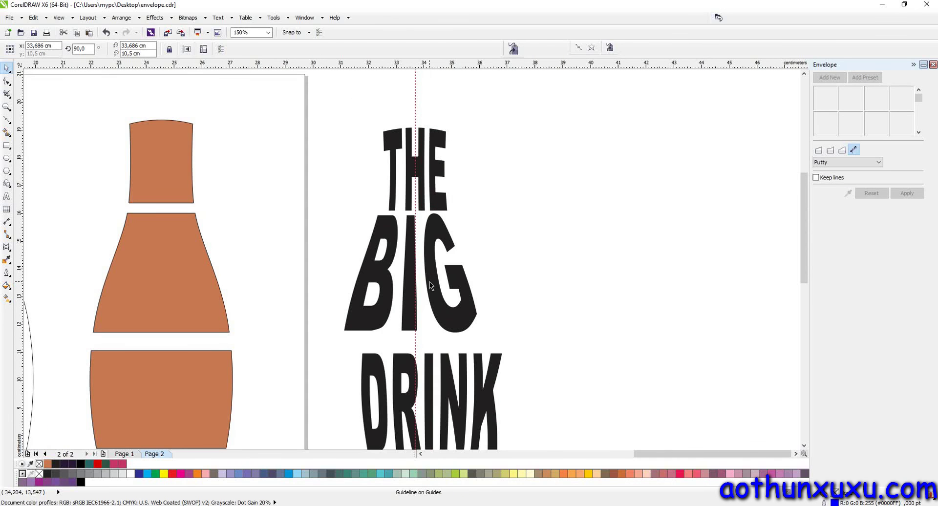
Move the shaped text "BIG" sideways so its centre lies on the vertical guideline
{"action": "left_click", "coordinate": [429, 282]}
{"action": "scroll", "coordinate": [413, 277], "scroll_direction": "up", "scroll_amount": 8}
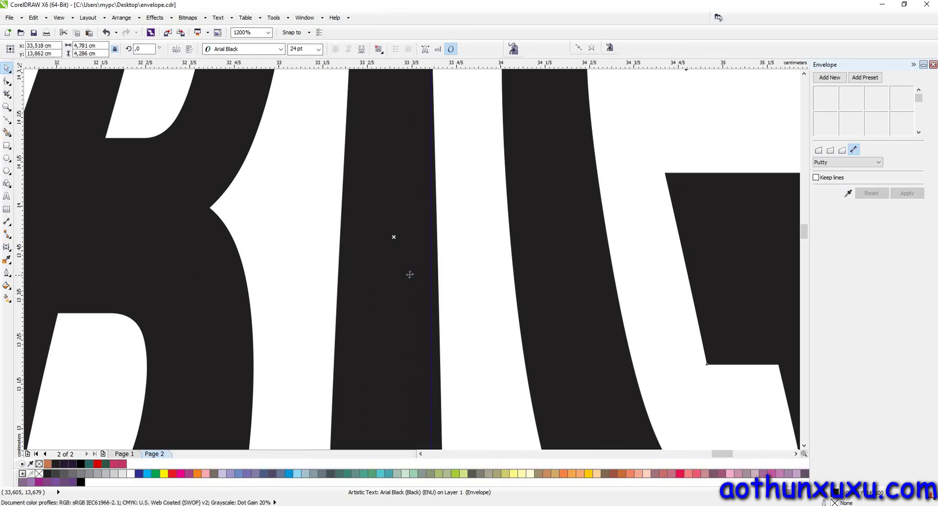
{"action": "left_click_drag", "start_coordinate": [394, 239], "coordinate": [431, 239]}
{"action": "scroll", "coordinate": [430, 239], "scroll_direction": "down", "scroll_amount": 8}
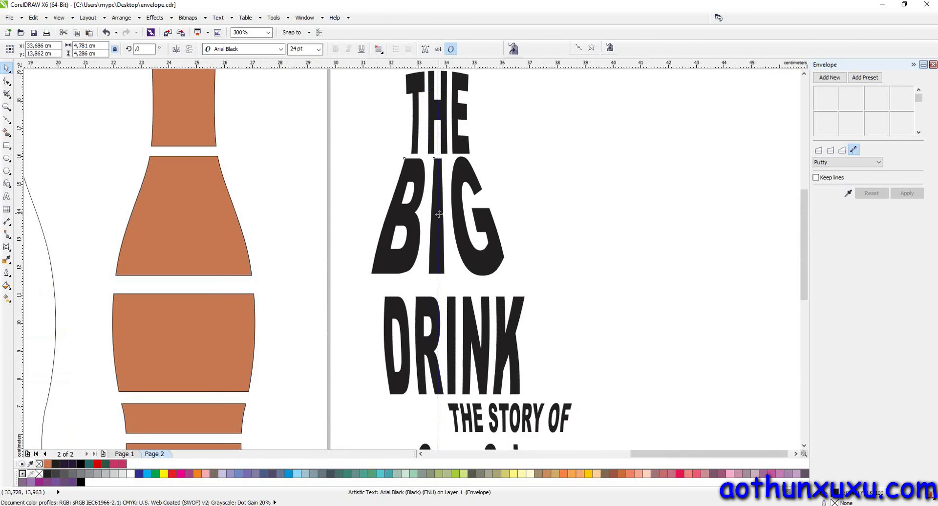
Move the shaped text "DRINK" sideways so its centre lies on the vertical guideline
{"action": "scroll", "coordinate": [436, 315], "scroll_direction": "up", "scroll_amount": 3}
{"action": "left_click", "coordinate": [428, 348]}
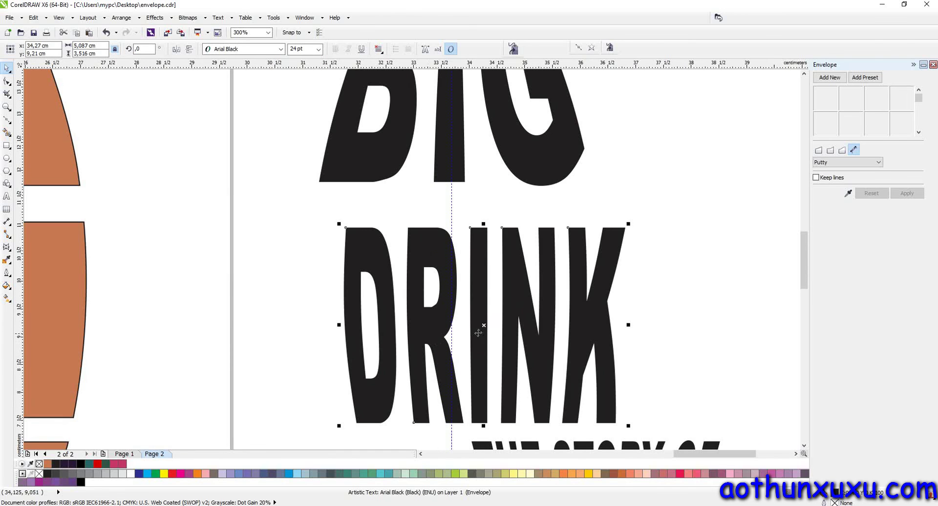
{"action": "left_click_drag", "start_coordinate": [483, 327], "coordinate": [450, 325]}
Move the shaped text "THE STORY OF" sideways so its centre lies on the vertical guideline
{"action": "scroll", "coordinate": [447, 329], "scroll_direction": "down", "scroll_amount": 8}
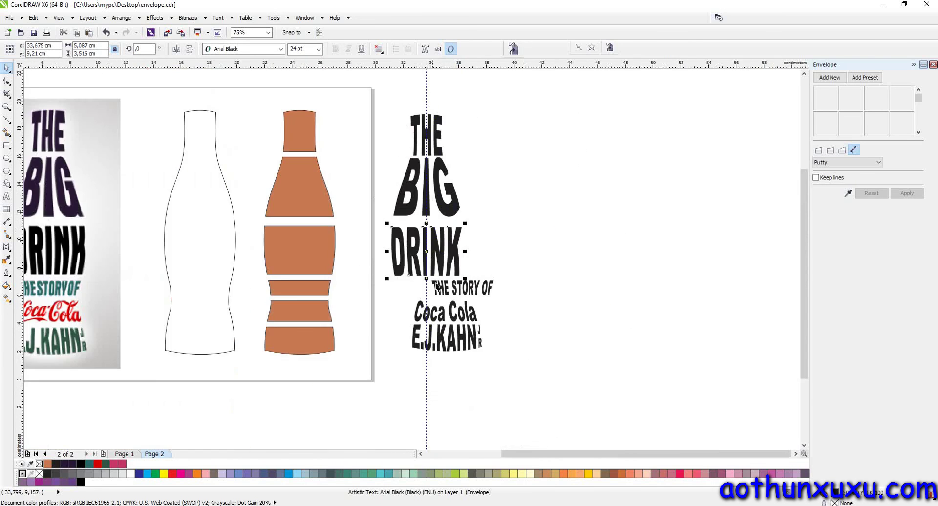
{"action": "scroll", "coordinate": [447, 328], "scroll_direction": "up", "scroll_amount": 3}
{"action": "scroll", "coordinate": [447, 329], "scroll_direction": "up", "scroll_amount": 2}
{"action": "left_click", "coordinate": [502, 189]}
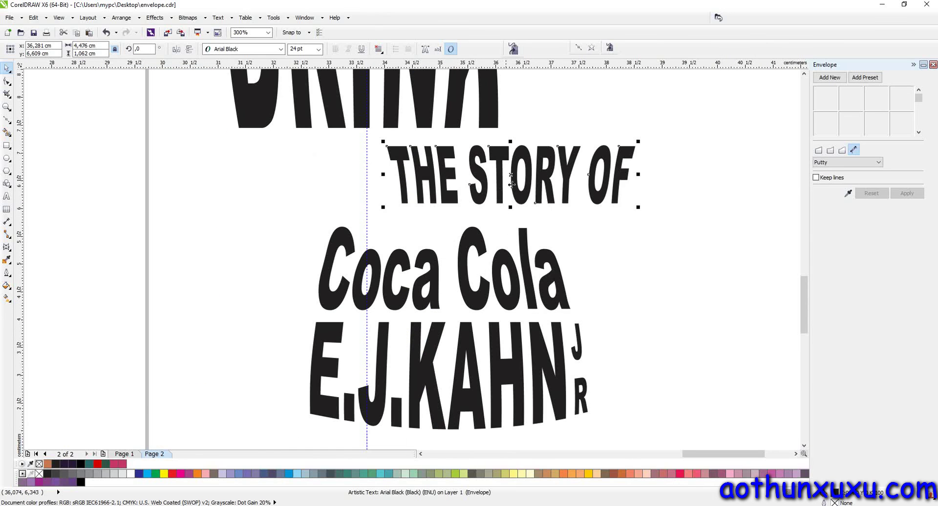
{"action": "left_click_drag", "start_coordinate": [513, 176], "coordinate": [368, 164]}
{"action": "left_click_drag", "start_coordinate": [366, 165], "coordinate": [367, 163]}
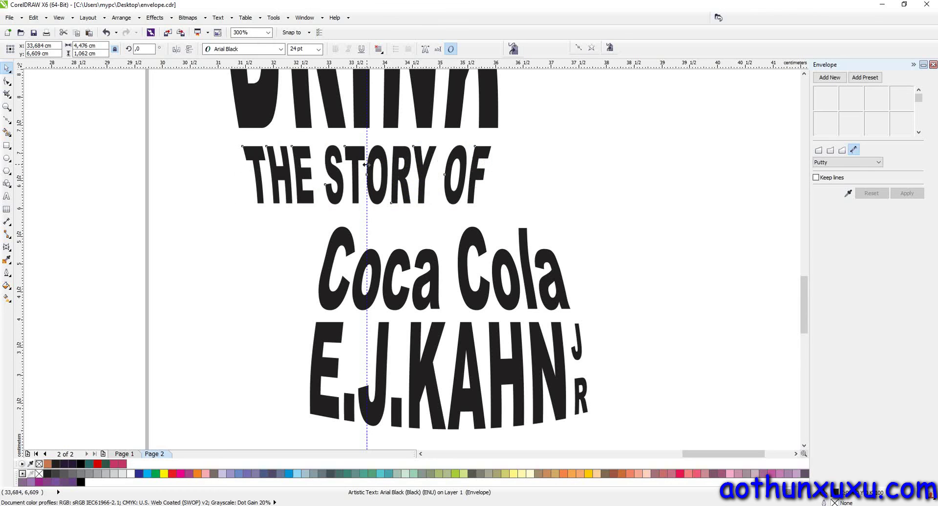
Centre the shaped text "Coca Cola" and the grouped "E.J.KAHN" text on the vertical guideline, moving each sideways
{"action": "left_click", "coordinate": [456, 264]}
{"action": "left_click_drag", "start_coordinate": [442, 267], "coordinate": [367, 257]}
{"action": "left_click", "coordinate": [467, 360]}
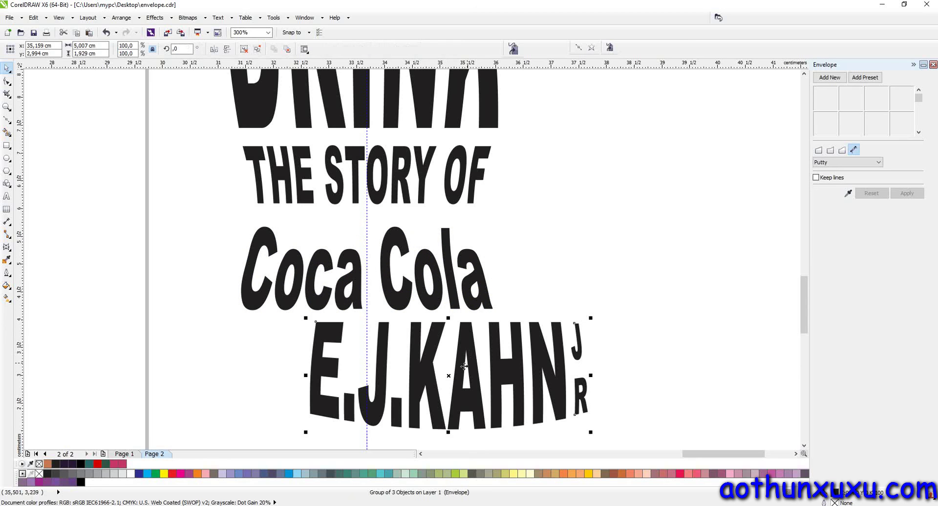
{"action": "left_click_drag", "start_coordinate": [447, 376], "coordinate": [367, 367]}
{"action": "scroll", "coordinate": [496, 328], "scroll_direction": "down", "scroll_amount": 2}
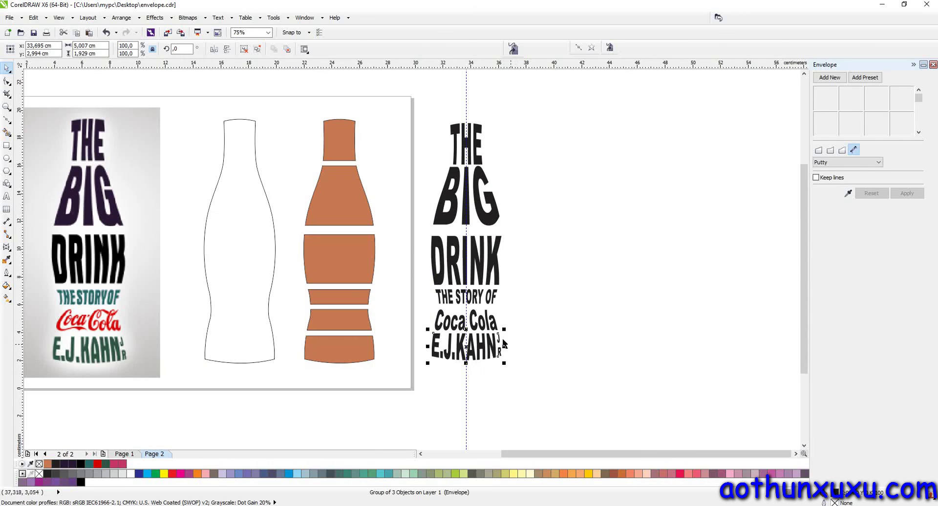
Fill the shaped texts "THE" and "BIG" with the dark purple sampled from the matching words in the reference image
{"action": "left_click", "coordinate": [10, 261]}
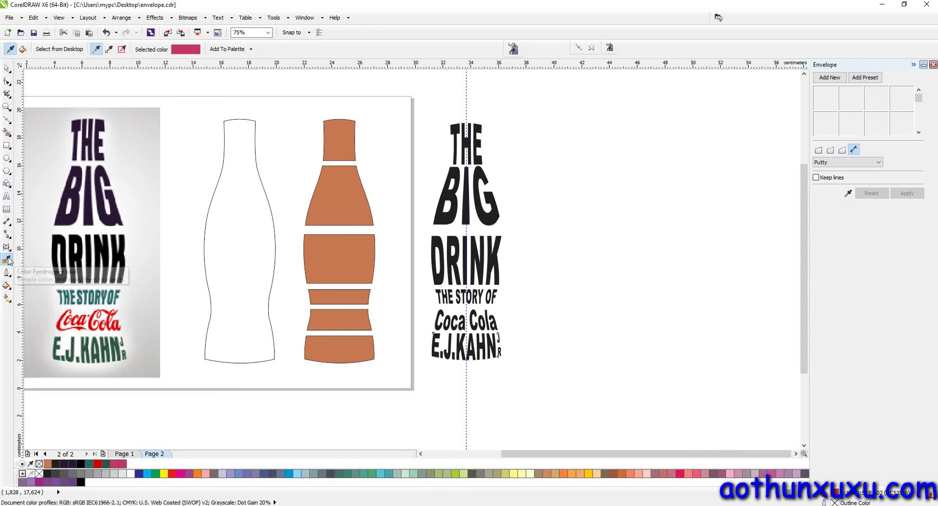
{"action": "left_click", "coordinate": [103, 119]}
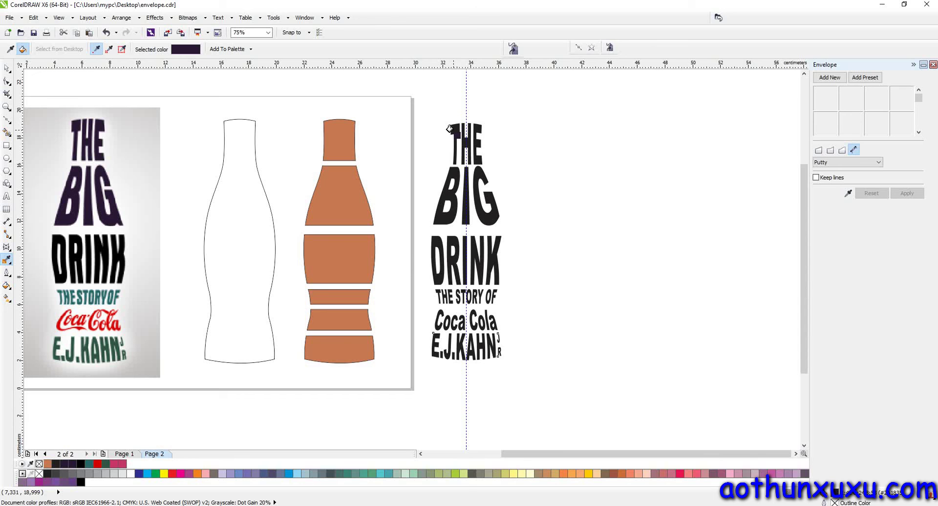
{"action": "key", "text": "space"}
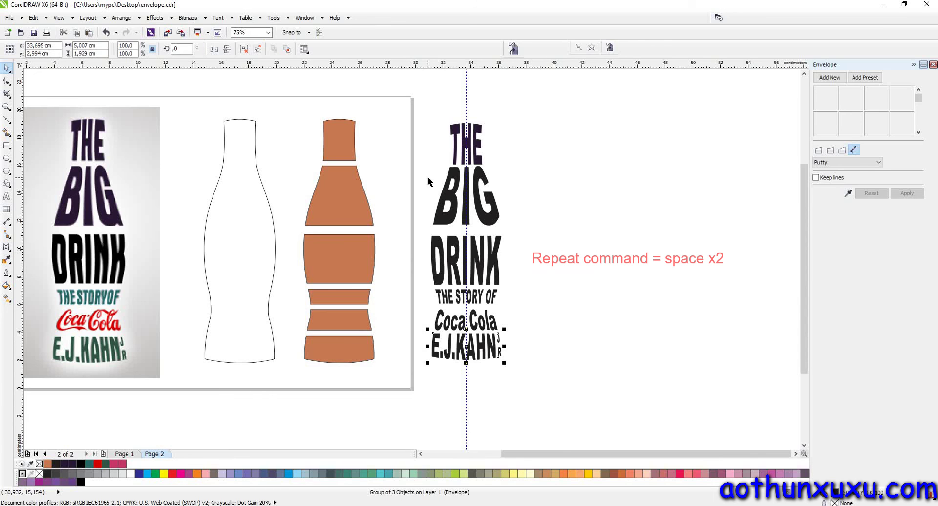
{"action": "key", "text": "space"}
{"action": "left_click", "coordinate": [127, 214]}
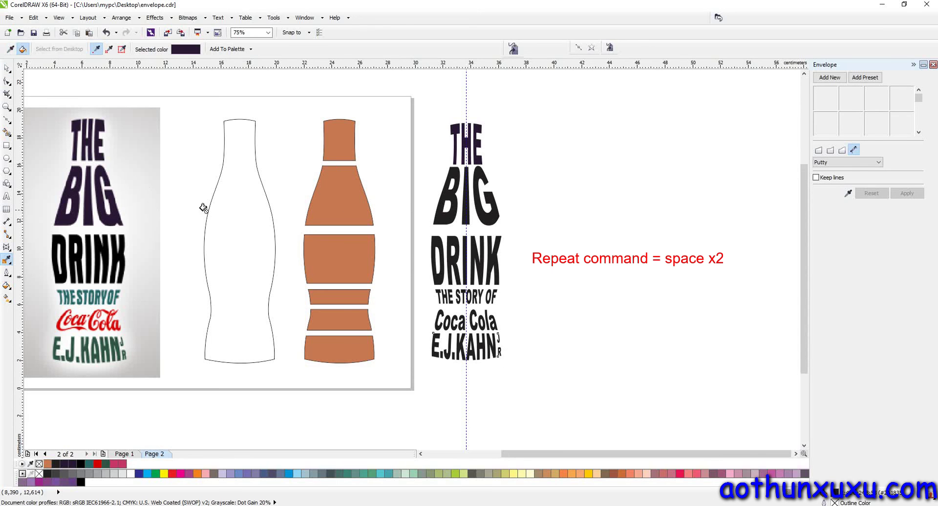
Fill the shaped text "DRINK" with the black sampled from the same word in the reference image
{"action": "key", "text": "space"}
{"action": "key", "text": "space"}
{"action": "left_click", "coordinate": [120, 254]}
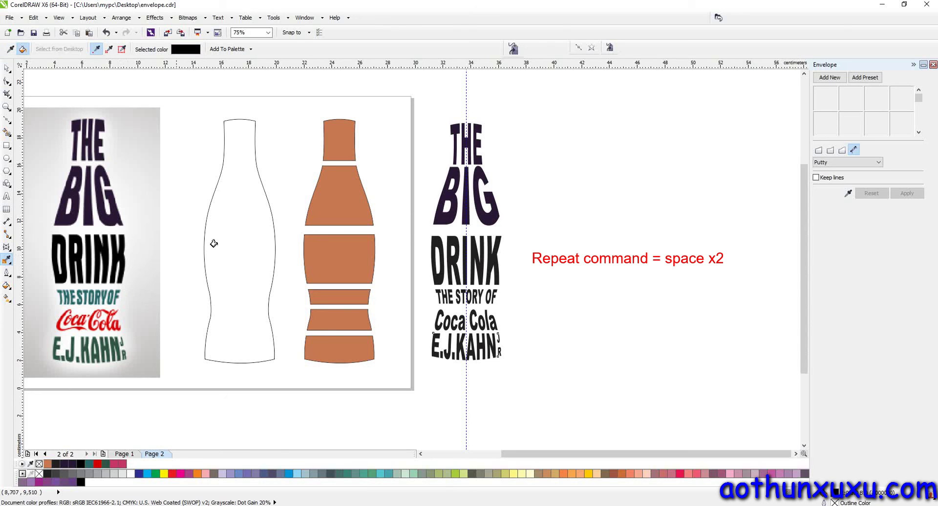
{"action": "left_click", "coordinate": [432, 240]}
Fill the shaped text "THE STORY OF" with the teal #347272 sampled from the same words in the reference image
{"action": "key", "text": "space"}
{"action": "key", "text": "space"}
{"action": "left_click", "coordinate": [118, 291]}
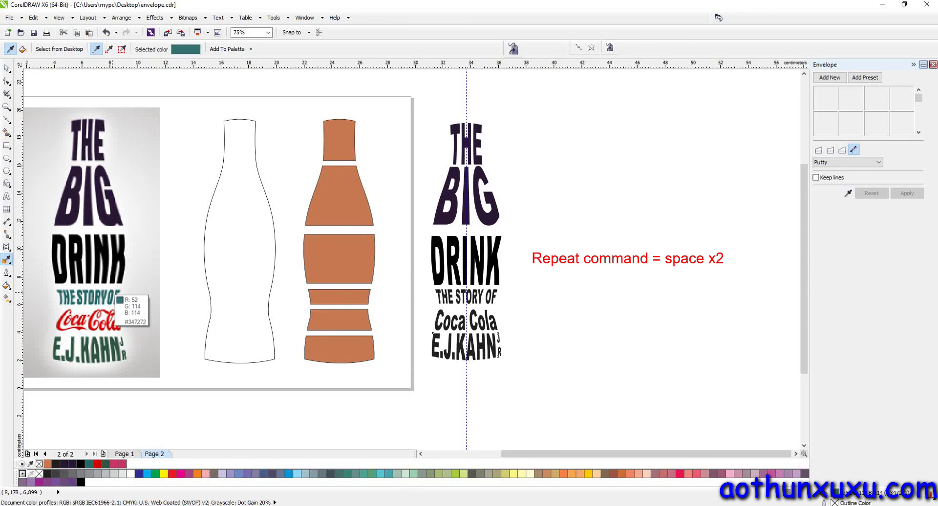
{"action": "left_click", "coordinate": [433, 292]}
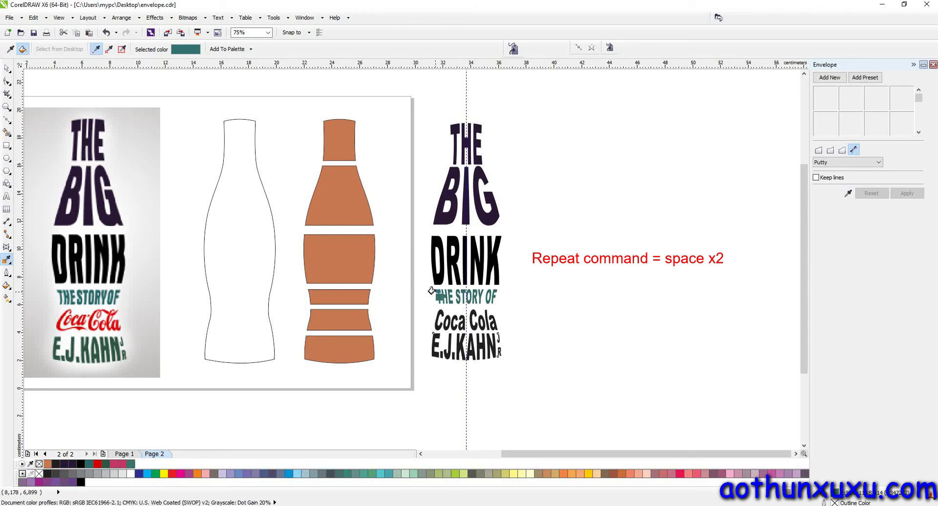
Fill the shaped text "Coca Cola" with the red sampled from the Coca-Cola lettering in the reference image
{"action": "key", "text": "space"}
{"action": "key", "text": "space"}
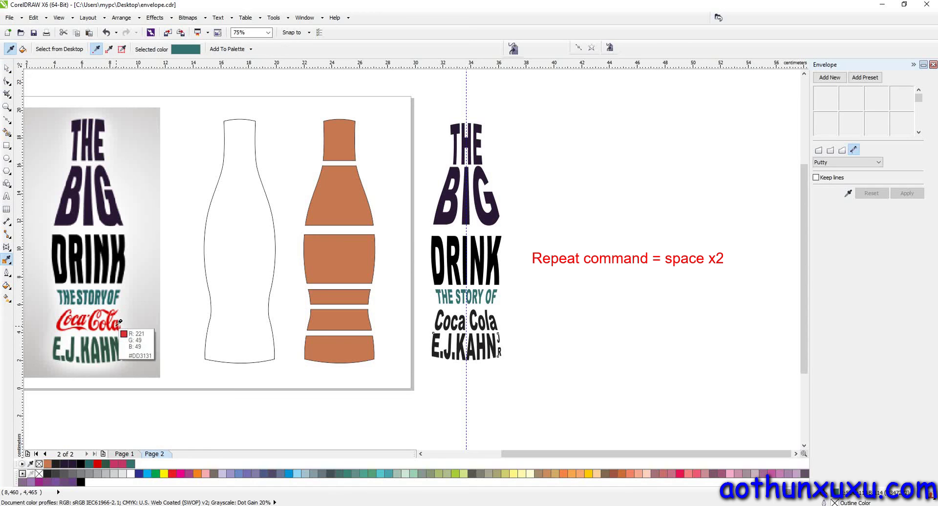
{"action": "left_click", "coordinate": [109, 321]}
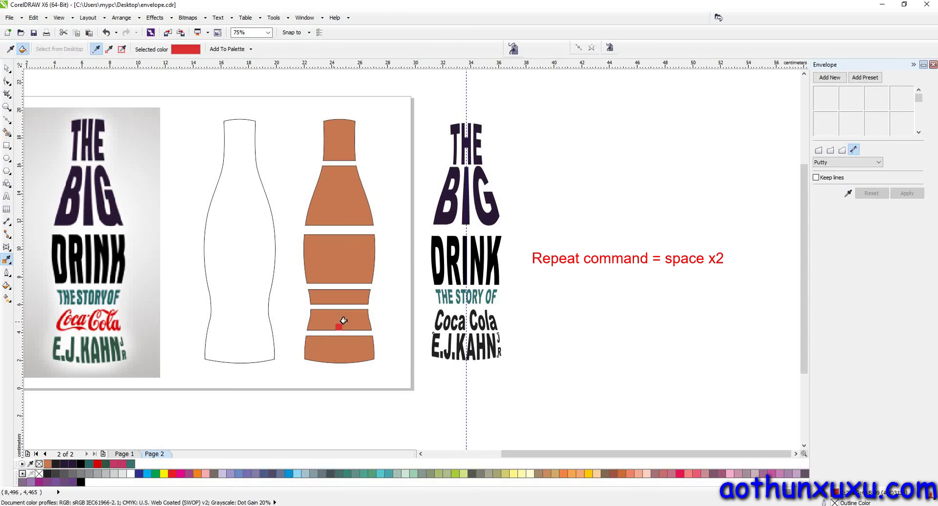
{"action": "left_click", "coordinate": [432, 319]}
Fill the shaped "E.J.KAHN" text with the dark green sampled from the reference image, and clear the selection
{"action": "key", "text": "space"}
{"action": "key", "text": "space"}
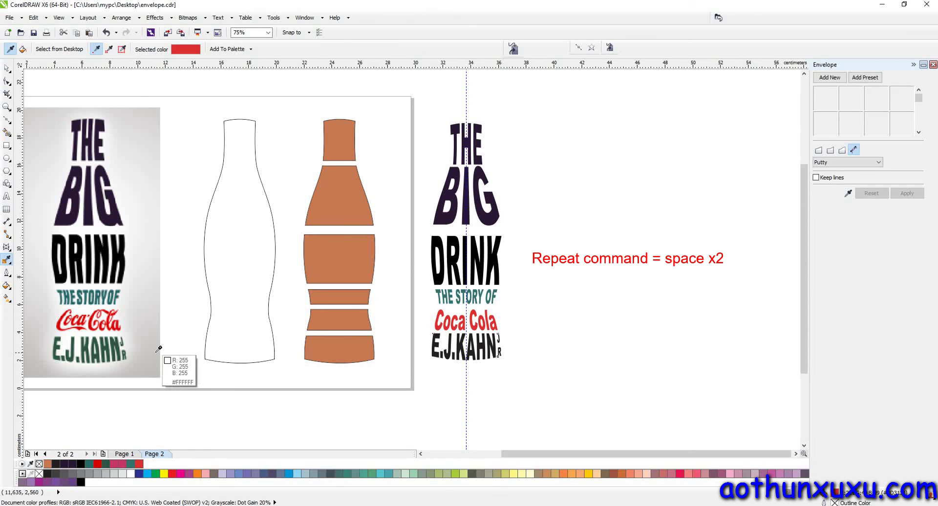
{"action": "left_click", "coordinate": [114, 348]}
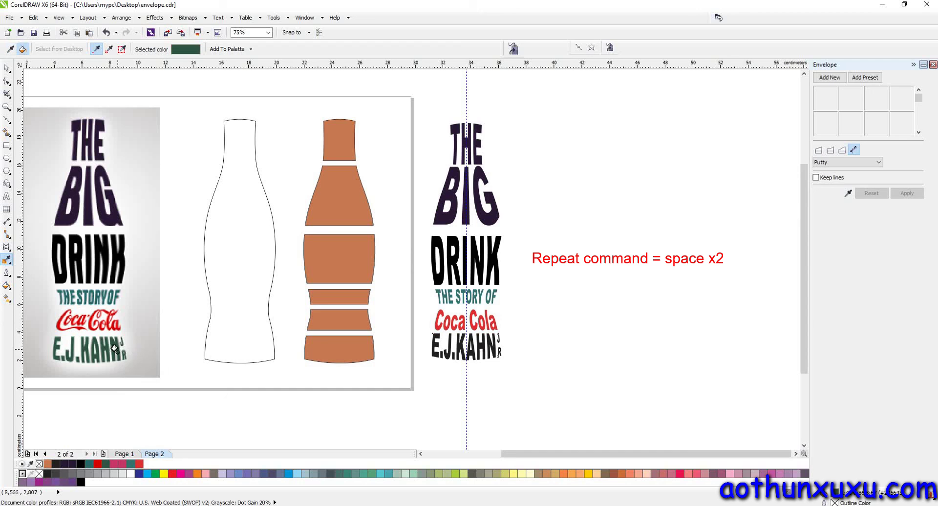
{"action": "left_click", "coordinate": [432, 345]}
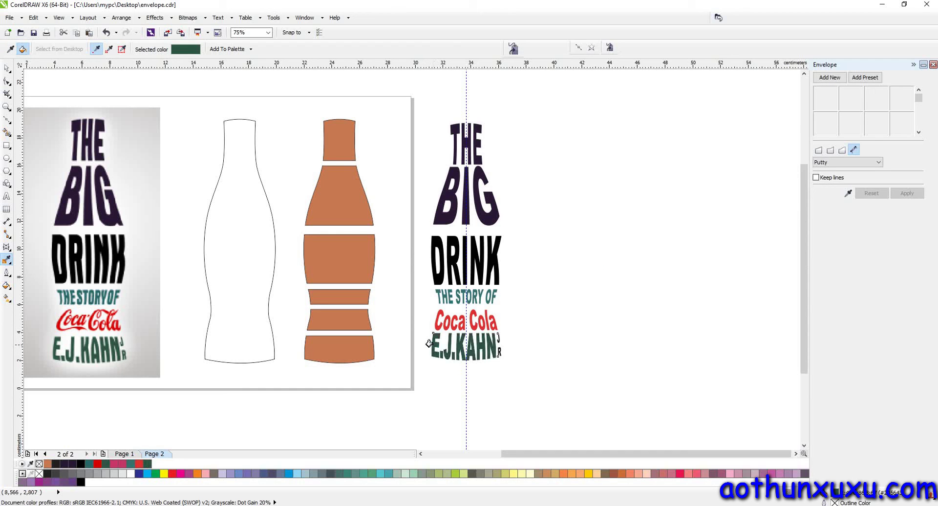
{"action": "left_click", "coordinate": [11, 72]}
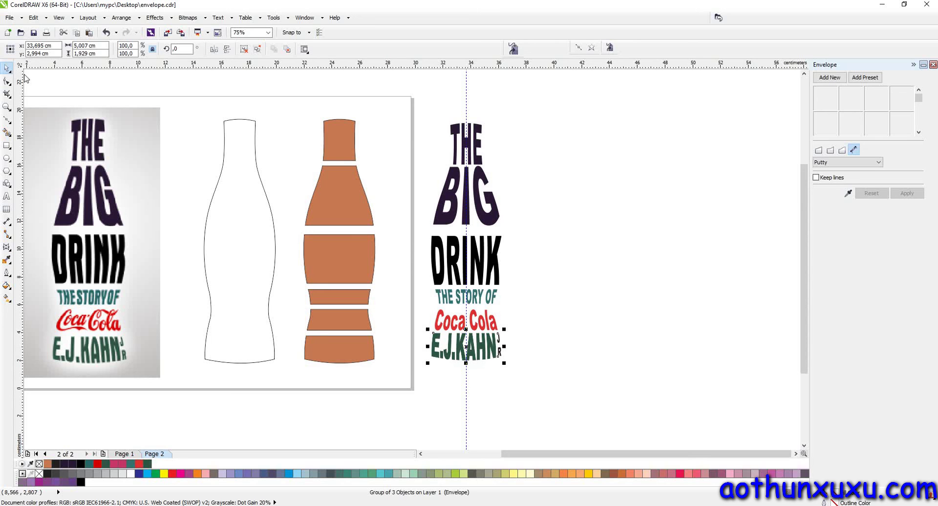
{"action": "left_click", "coordinate": [515, 326]}
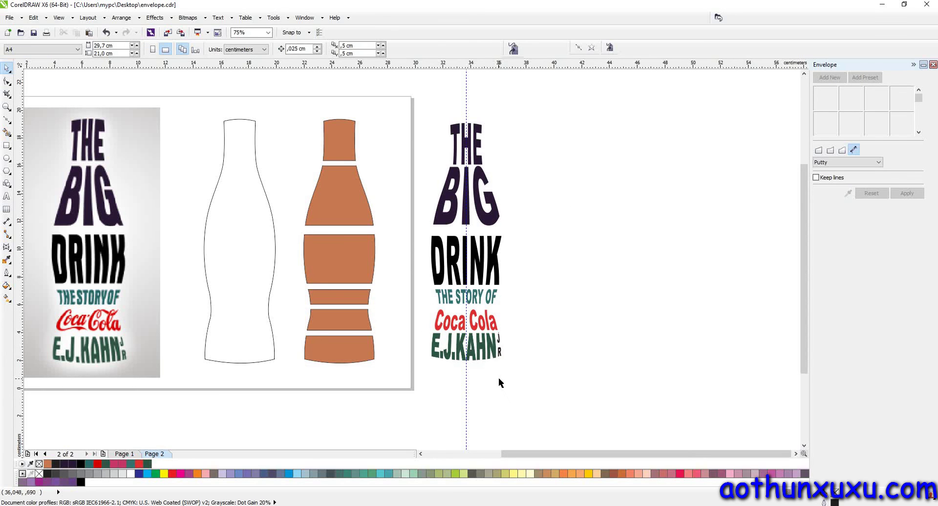